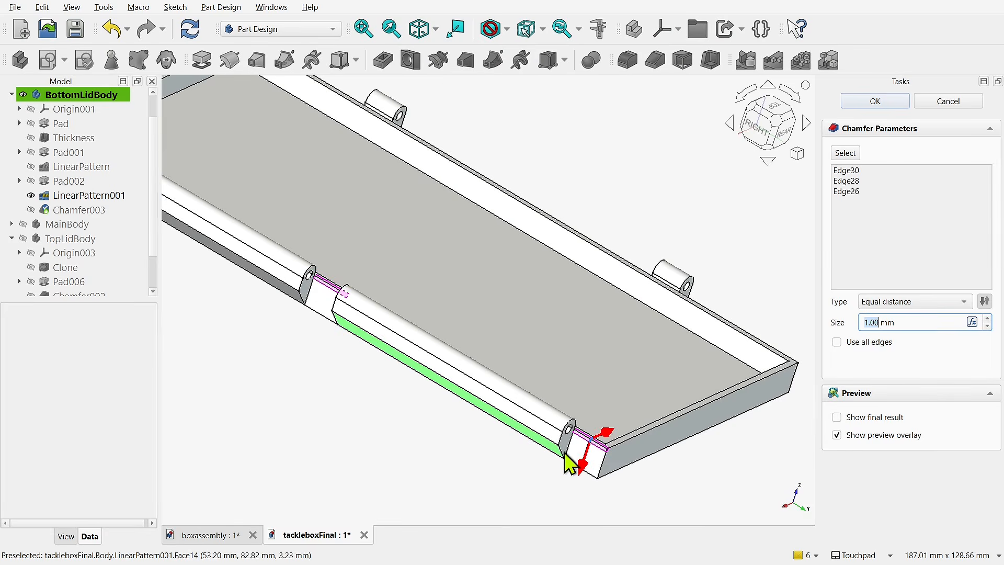
Step: Chamfer the three selected edges of the bottom lid, and fillet its four corner edges with a 3 mm radius
drag(580, 470, 578, 478)
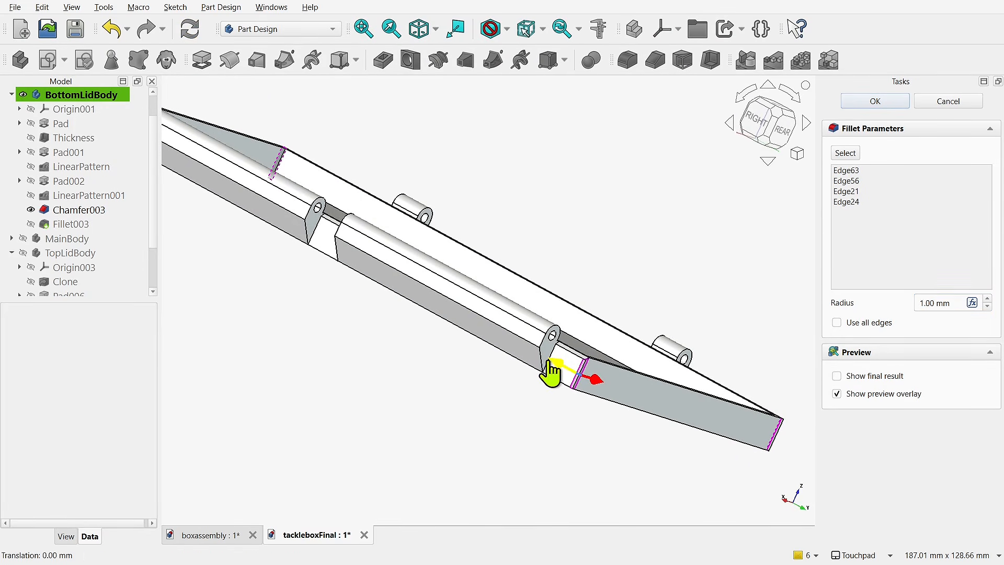
drag(549, 362, 548, 364)
click(850, 100)
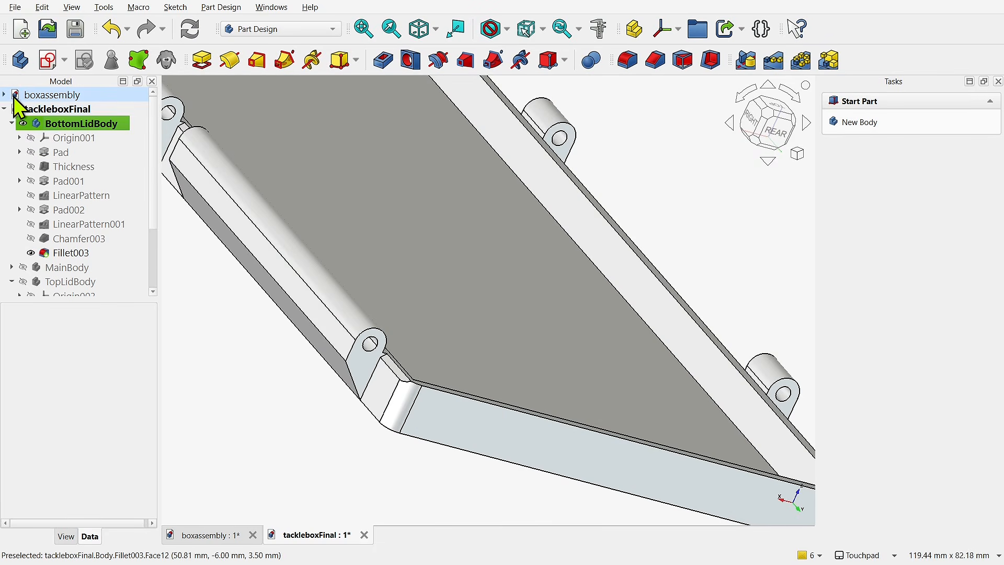
Step: Open the box assembly from the boxassembly document and recompute it with the modified bottom lid
click(5, 95)
double_click(63, 98)
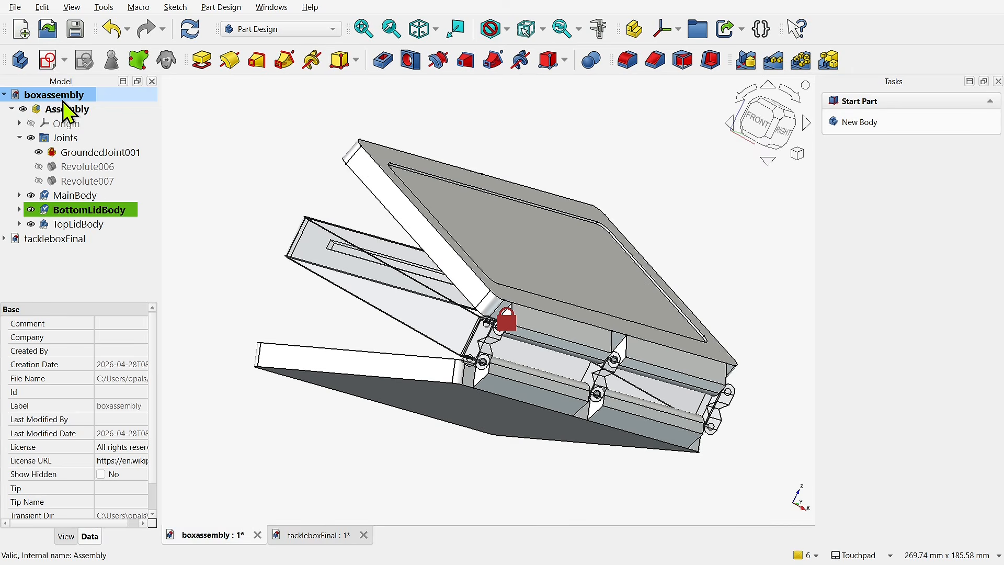
middle_drag(518, 268, 489, 278)
click(500, 280)
click(518, 261)
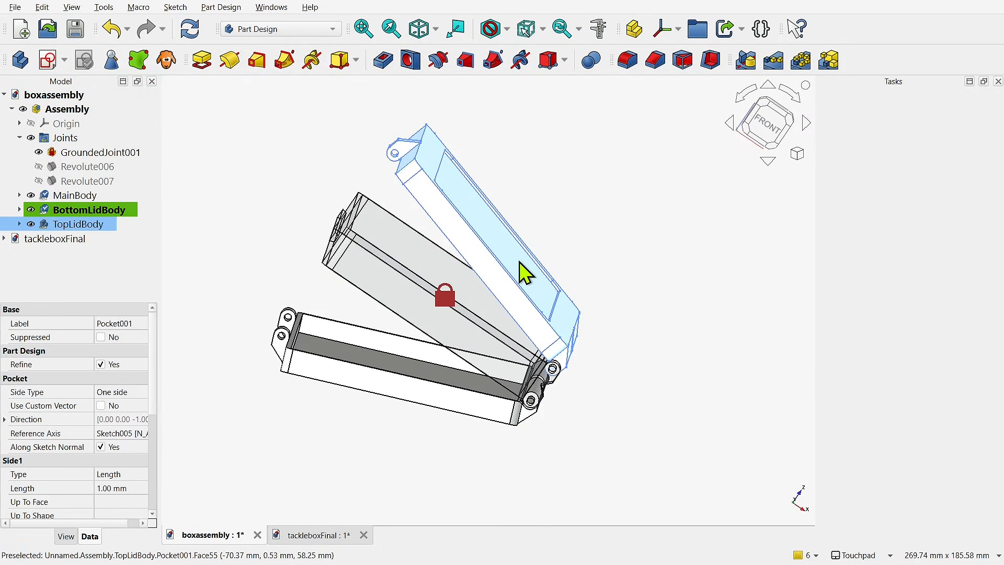
click(191, 30)
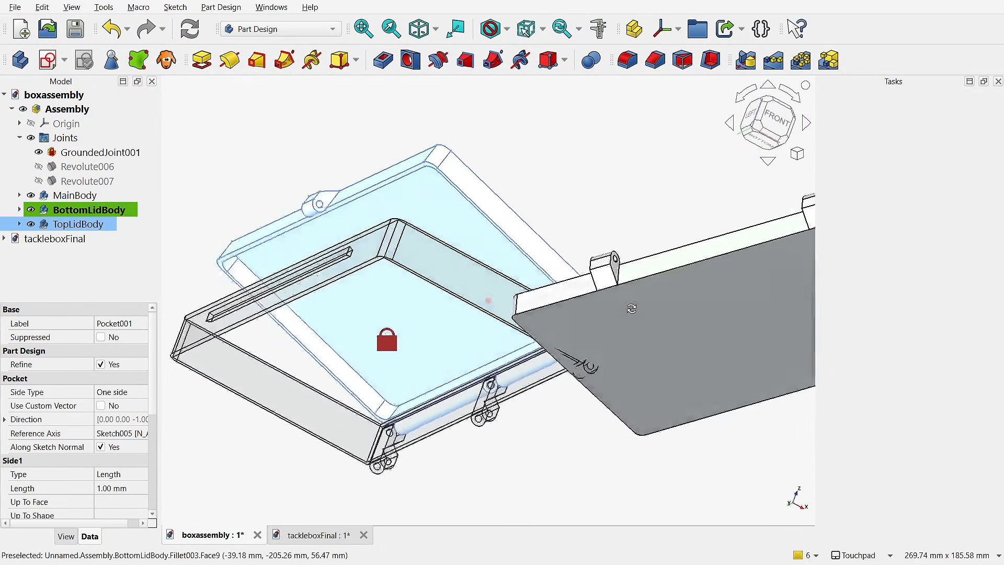
Step: Show the Revolute006 and Revolute007 joints in the box assembly to check the hinges
click(507, 400)
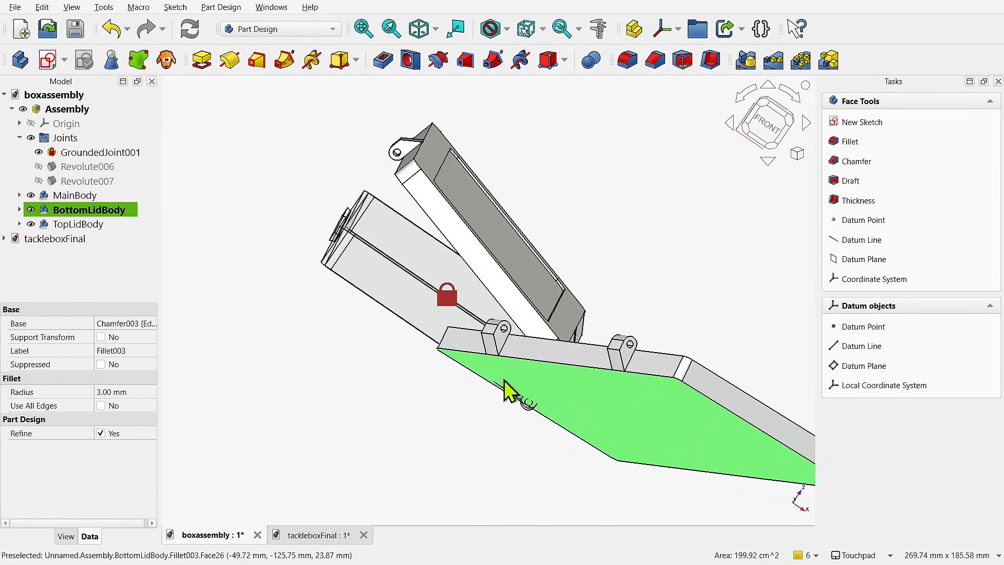
click(523, 292)
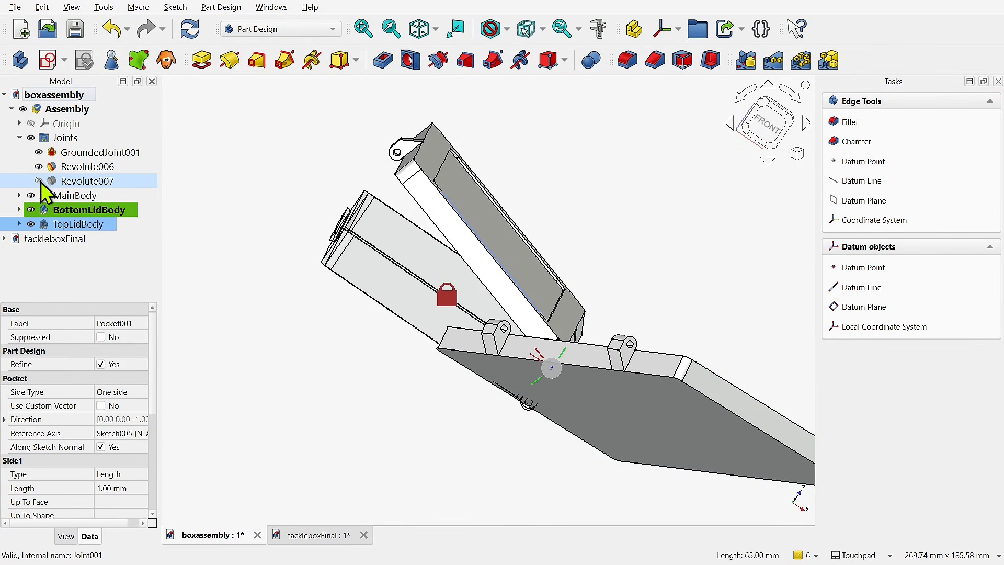
click(41, 181)
mouse_move(497, 343)
middle_down()
mouse_move(624, 368)
mouse_move(610, 388)
mouse_move(488, 395)
middle_up()
click(594, 410)
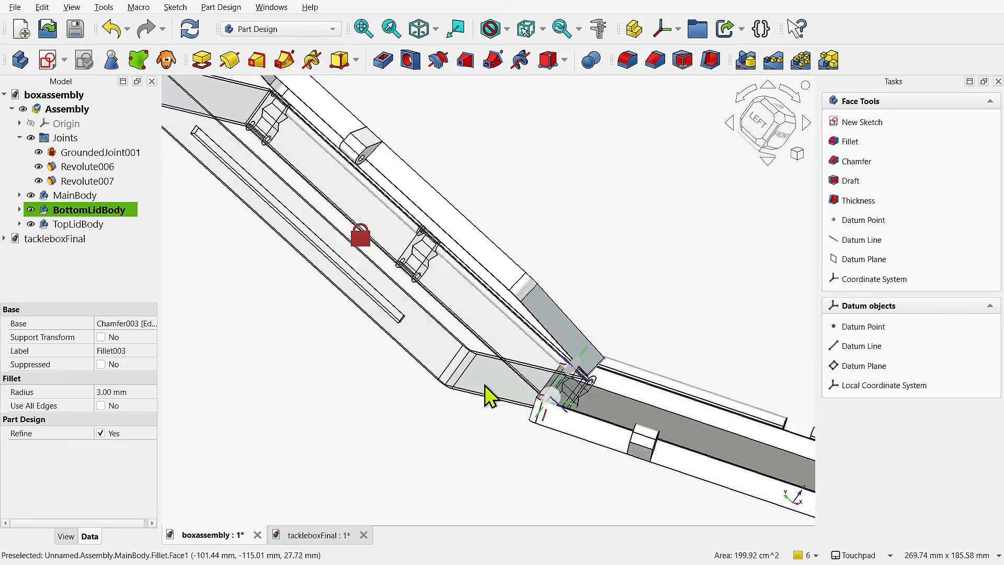
click(458, 428)
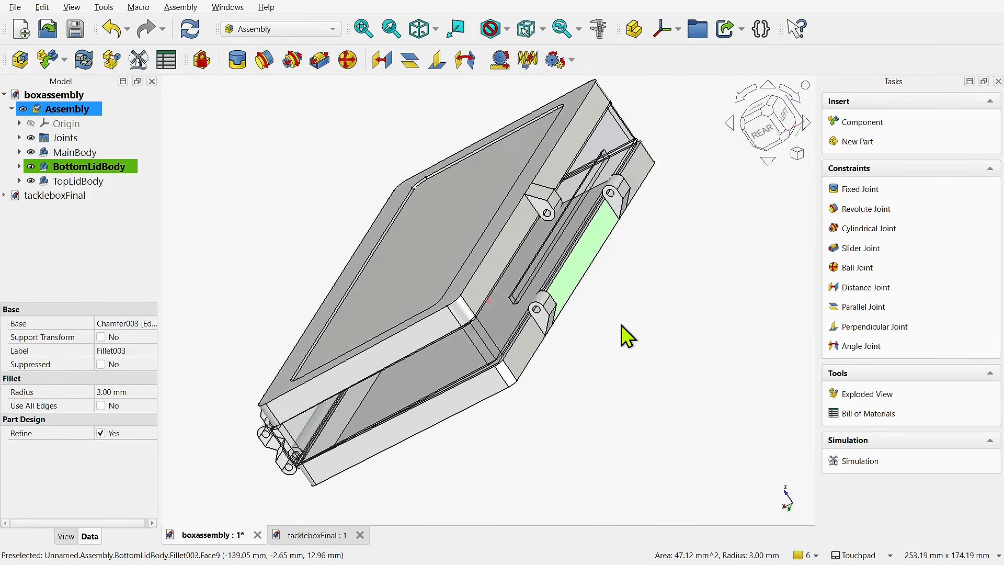
Step: Swing the bottom lid about its hinge, and slide the red bracket along the base plate in slide_bracket_assembly
drag(547, 309, 612, 426)
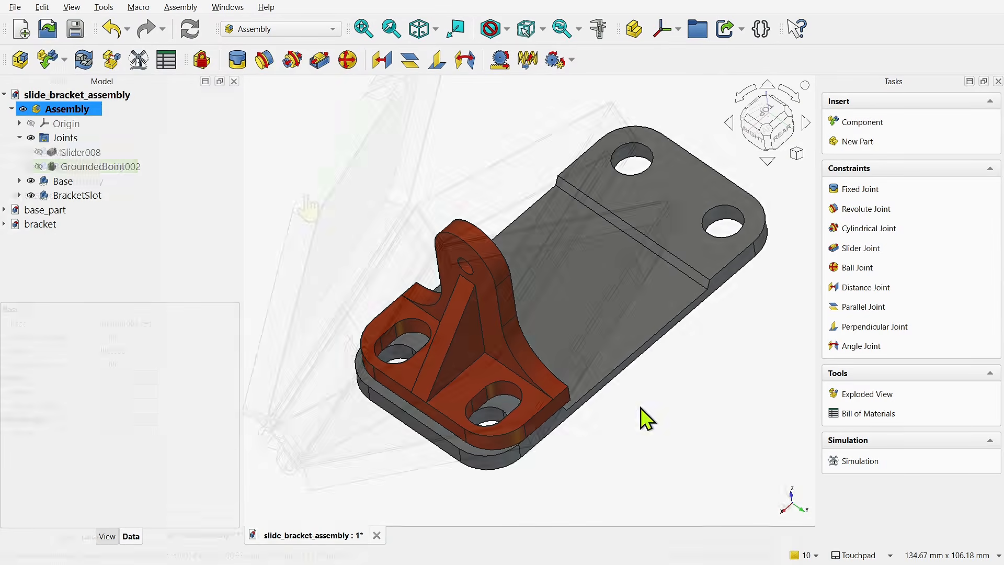
mouse_move(528, 430)
mouse_down()
mouse_move(509, 453)
mouse_move(569, 403)
mouse_move(517, 447)
mouse_move(558, 414)
mouse_move(544, 429)
mouse_up()
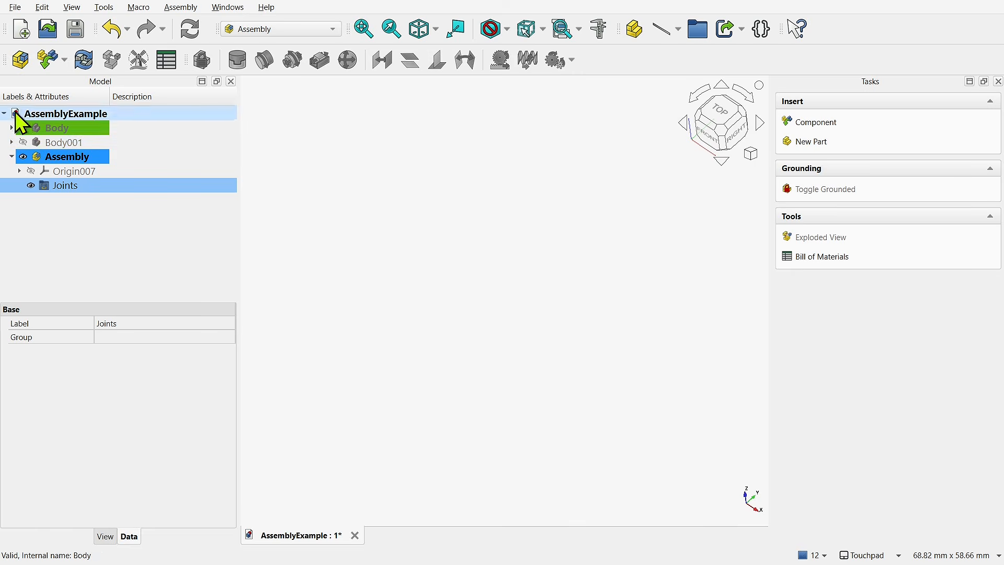
Step: Insert one copy each of Body and Body001 as components into the assembly in AssemblyExample
click(47, 60)
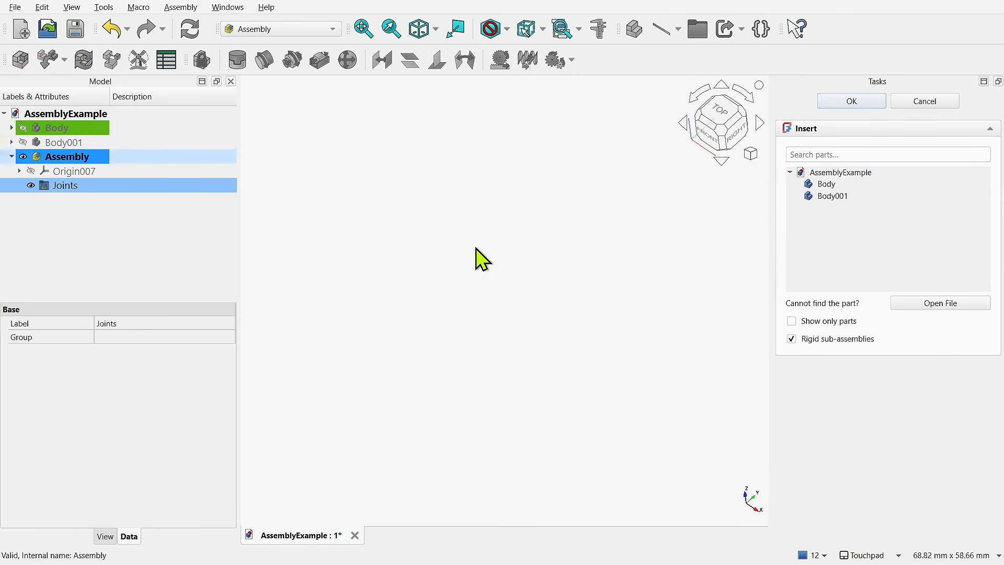
click(828, 189)
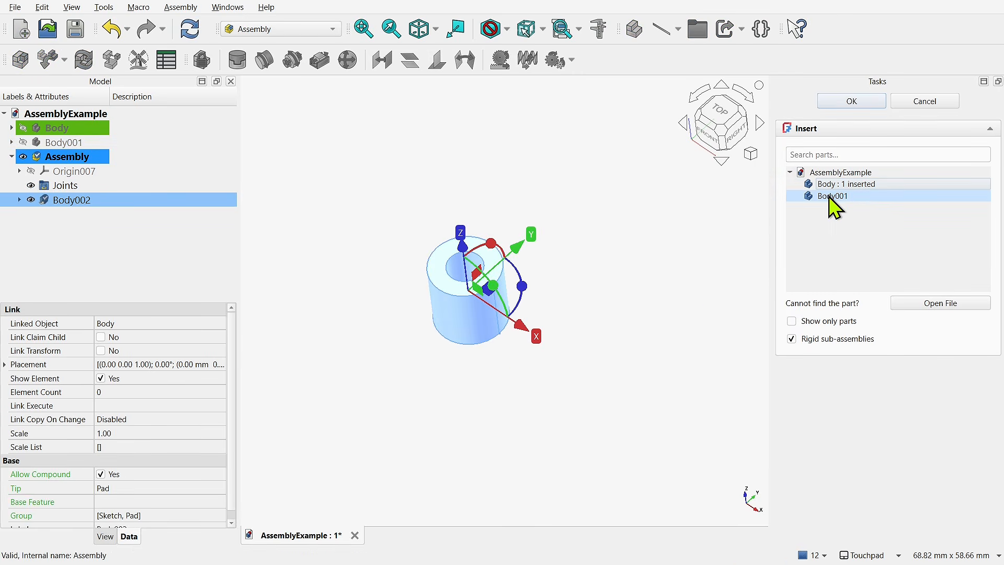
click(831, 197)
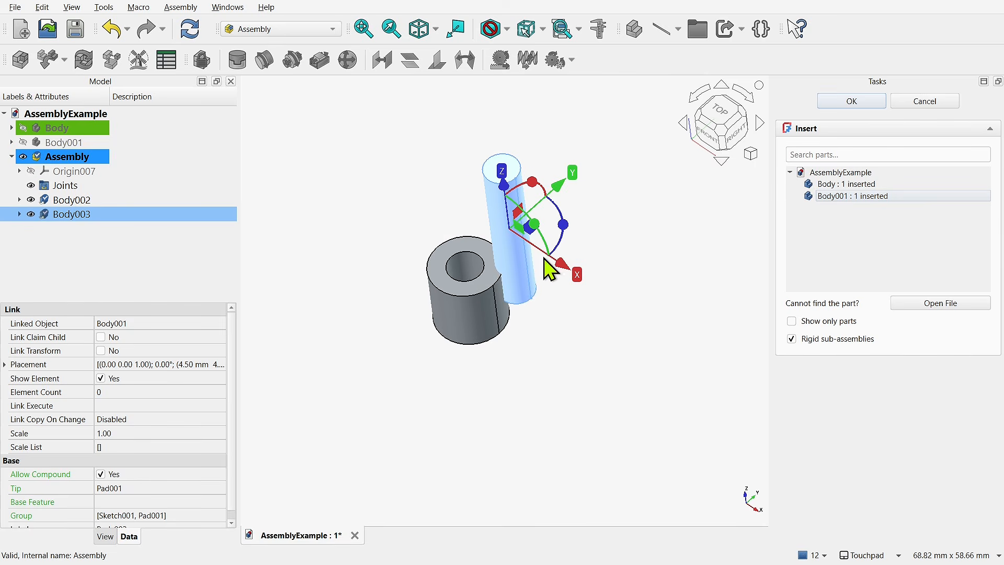
click(853, 100)
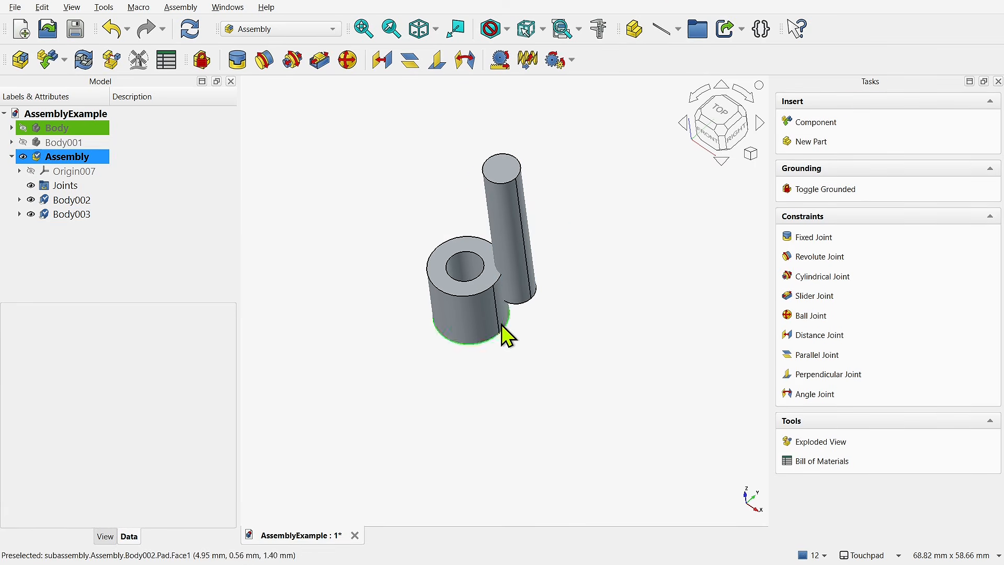
Step: Ground the hollow cylinder Body002 and hide its grounded joint marker
click(469, 320)
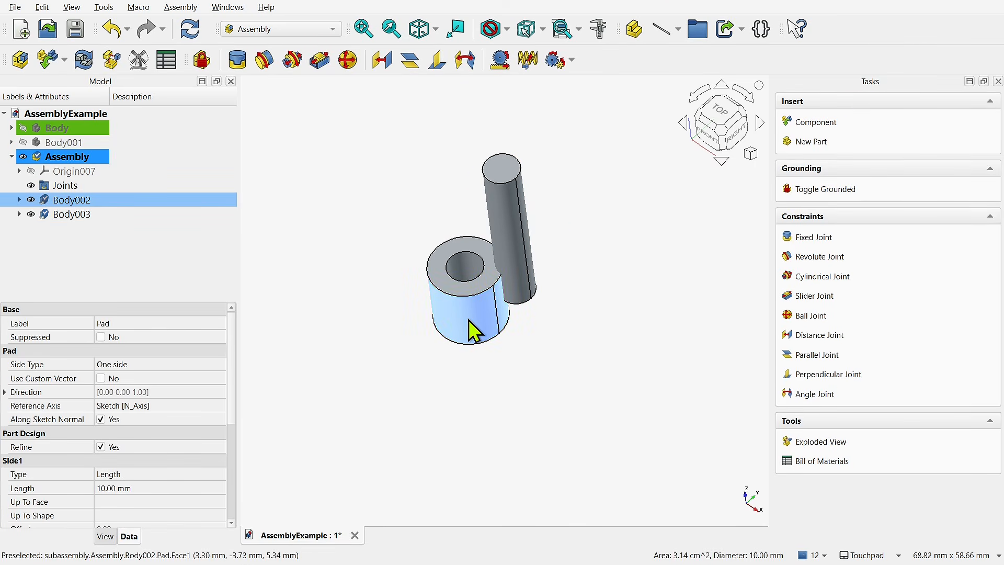
click(203, 61)
click(390, 226)
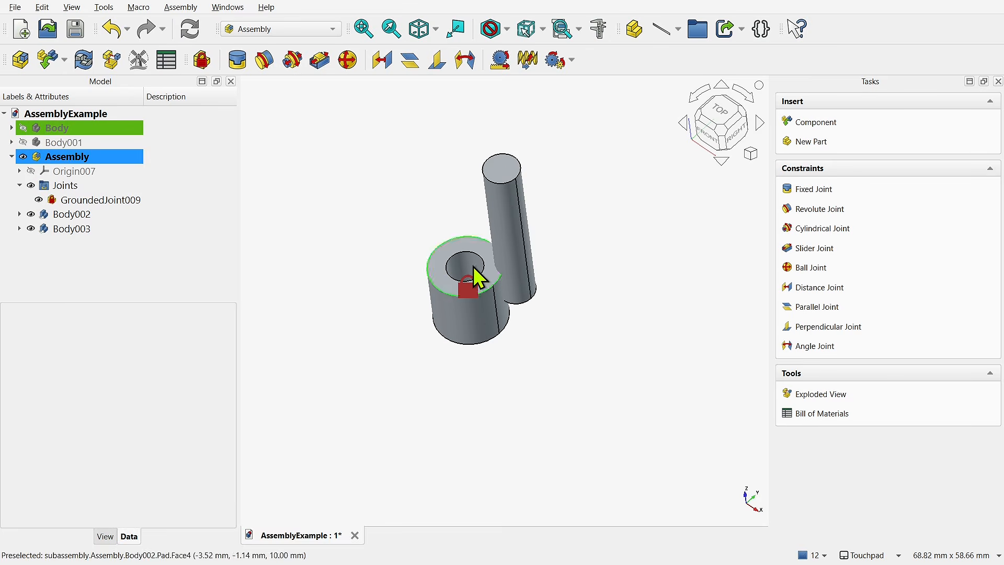
click(511, 230)
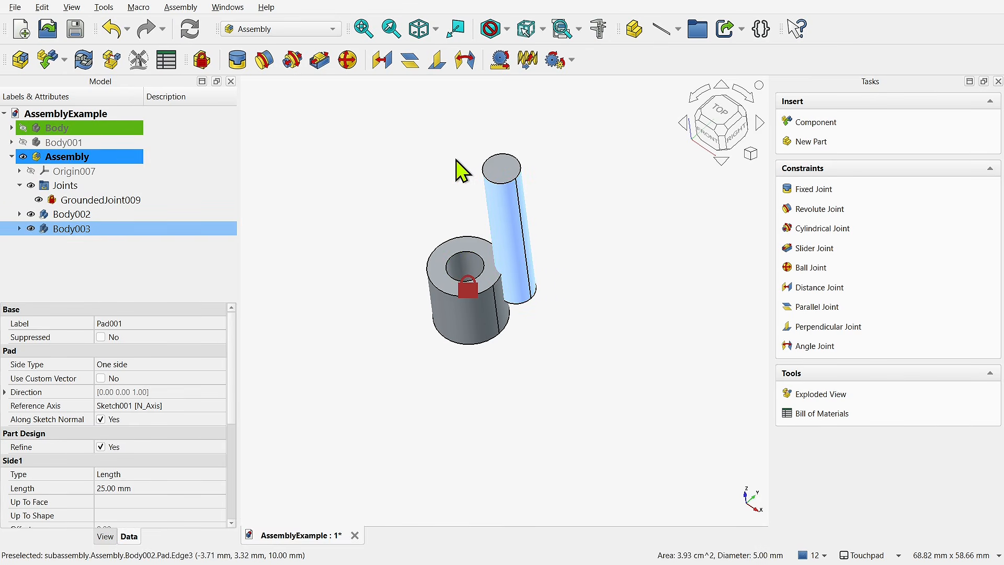
click(38, 200)
click(361, 237)
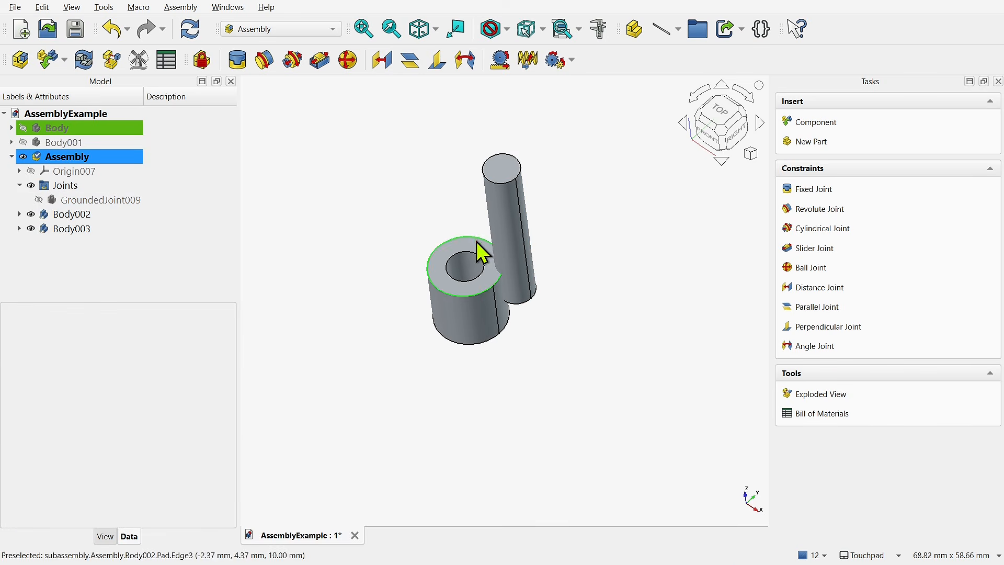
Step: Create a Slider joint between the hole's upper circular edge and the rod's lower edge, and slide the rod up out of the hole
click(468, 268)
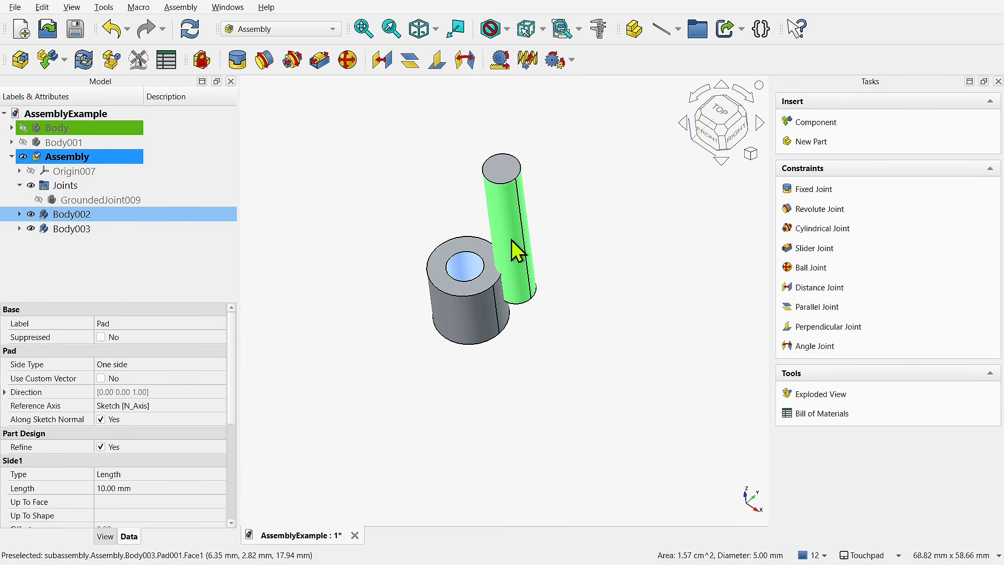
click(415, 219)
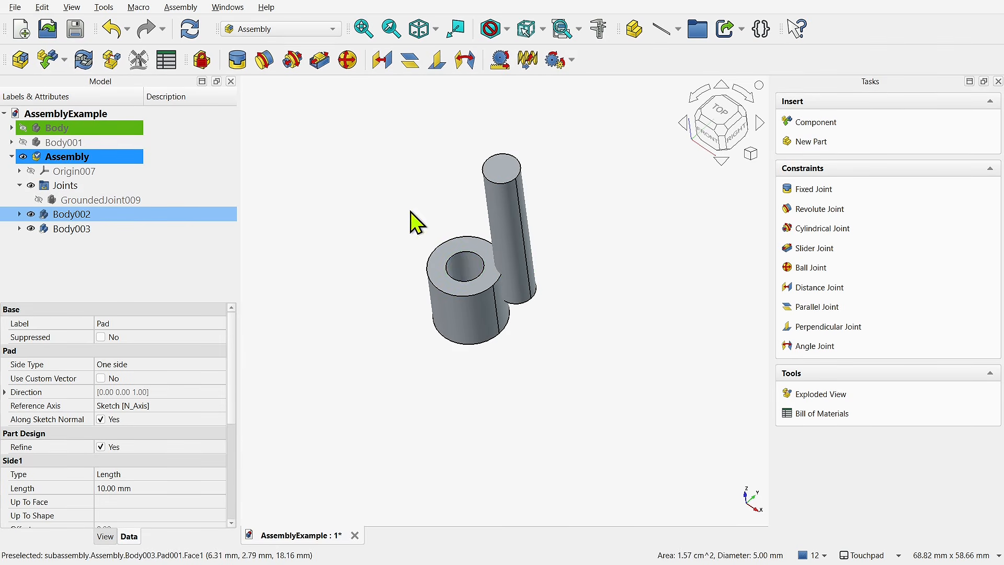
click(465, 280)
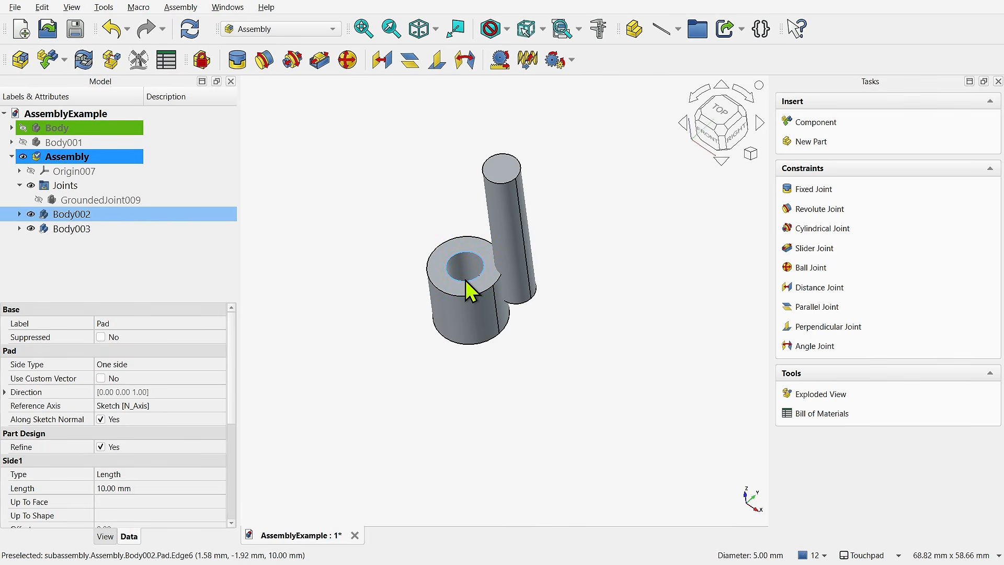
click(522, 309)
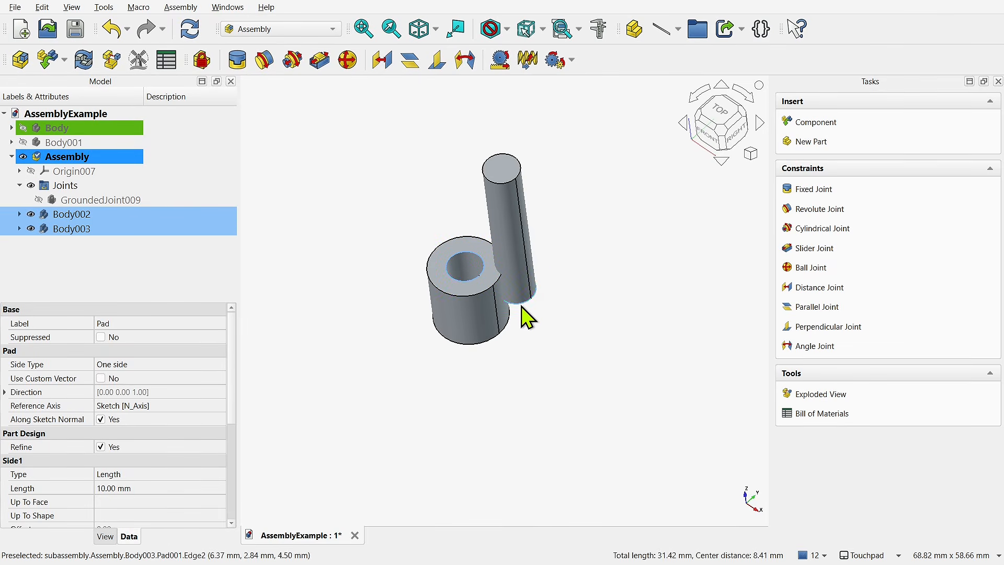
click(319, 60)
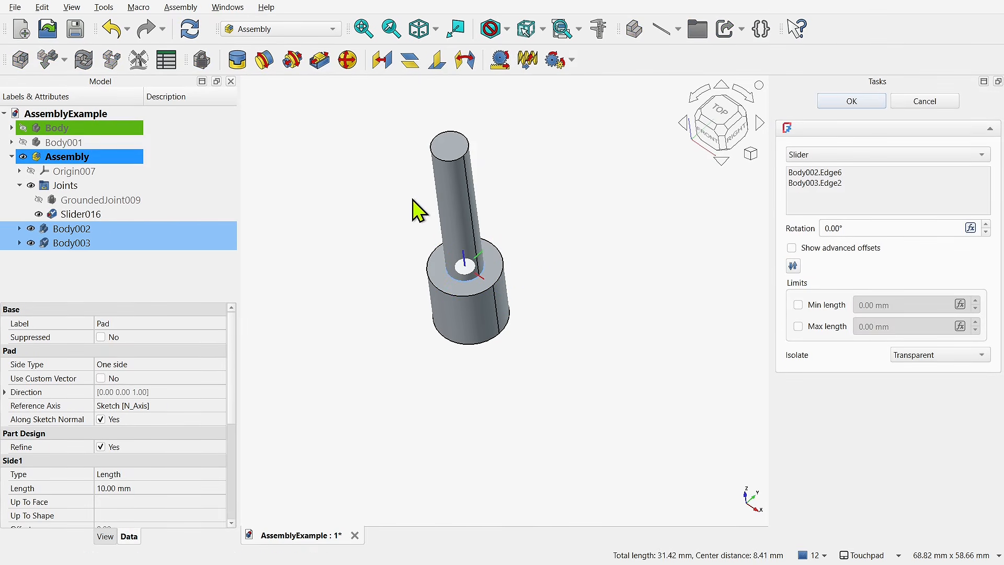
mouse_move(451, 209)
mouse_down()
mouse_move(471, 290)
mouse_move(461, 324)
mouse_move(455, 212)
mouse_up()
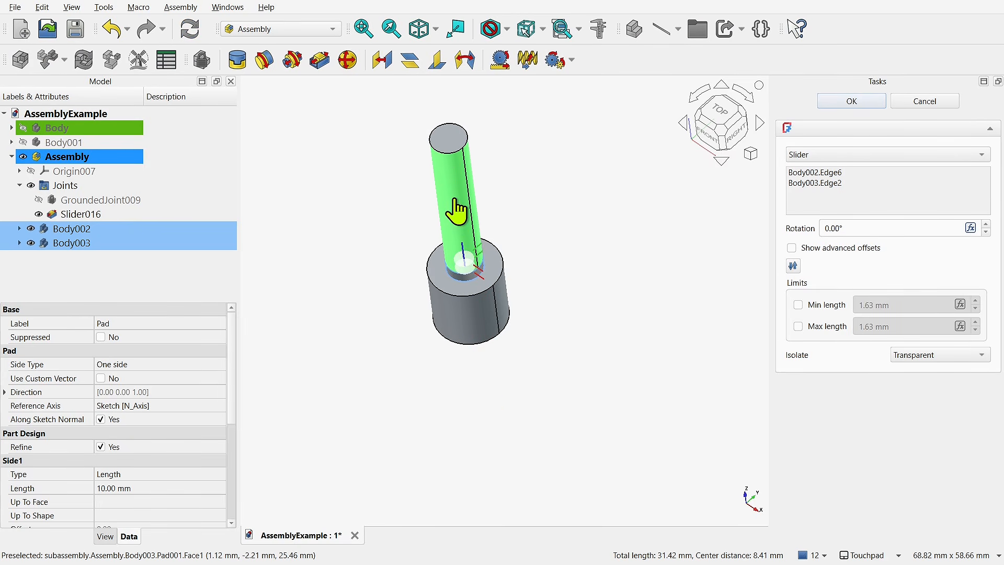
click(852, 101)
drag(461, 247, 445, 177)
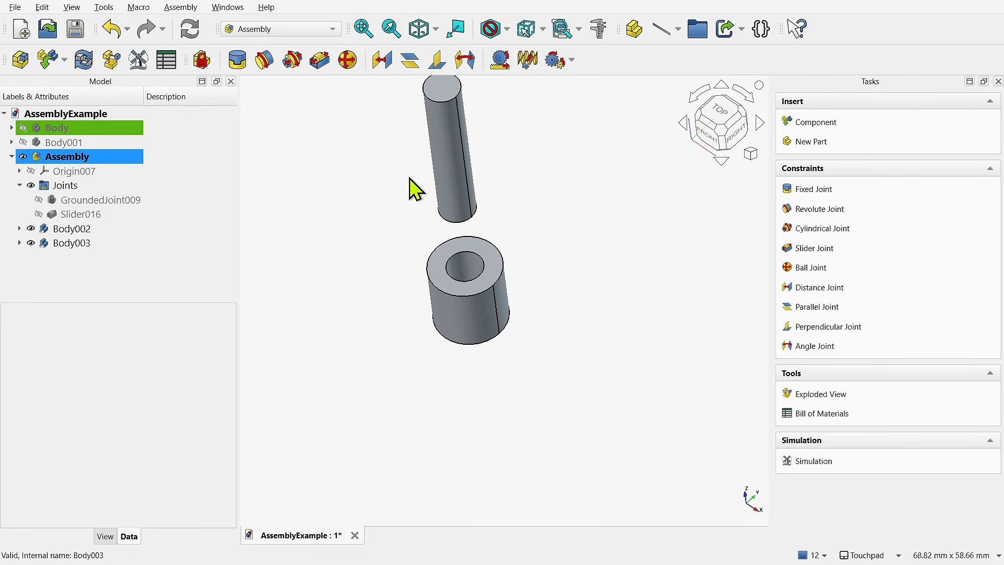
mouse_move(450, 170)
mouse_down()
mouse_move(446, 392)
mouse_move(443, 166)
mouse_up()
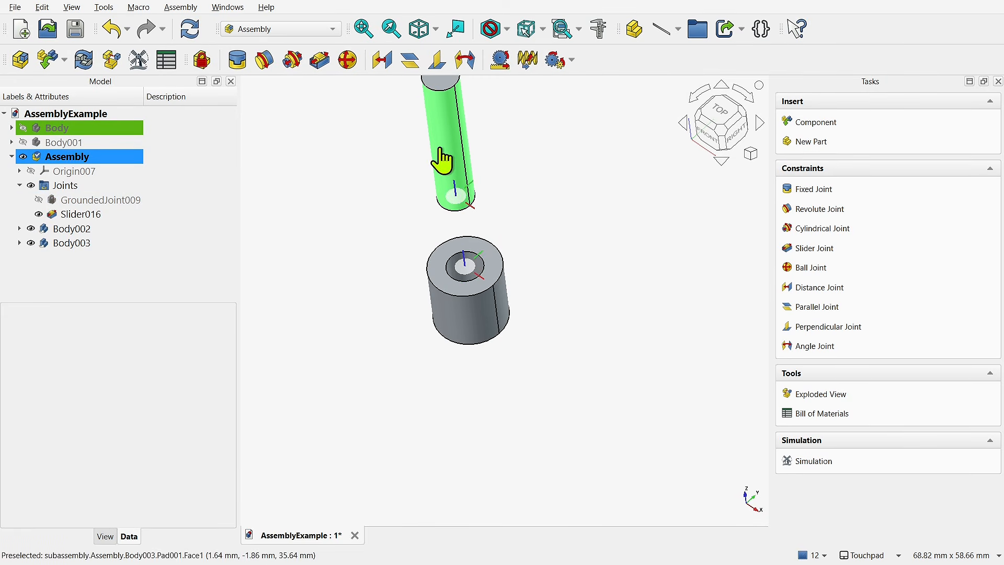
Step: Switch to the Part Design workbench, show the original Body and hide the Assembly
click(272, 30)
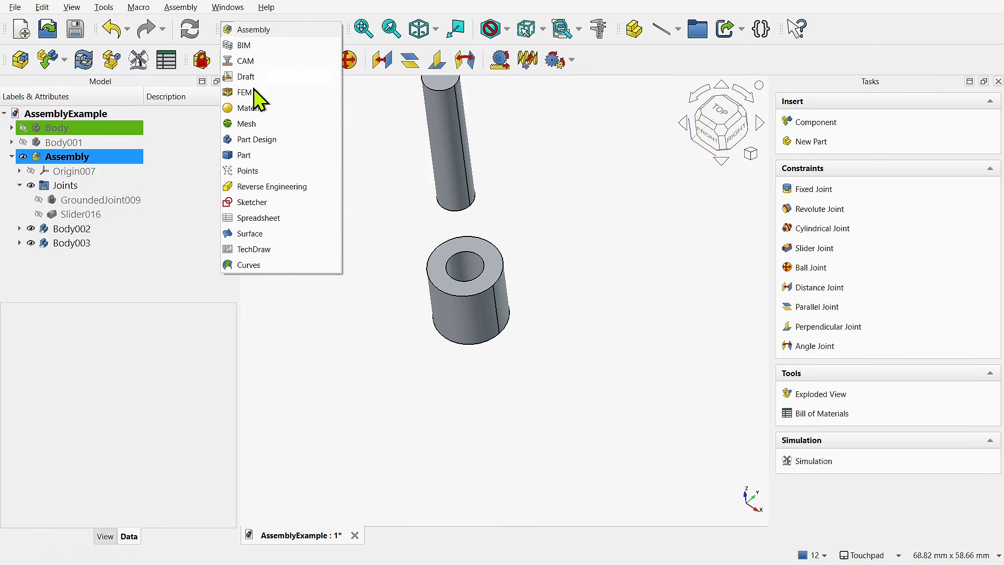
click(272, 140)
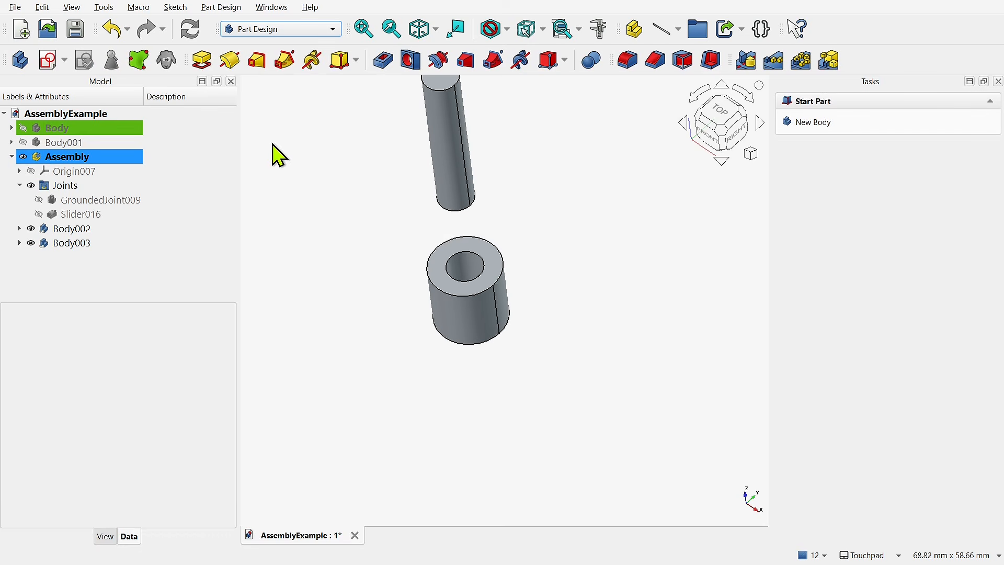
click(23, 128)
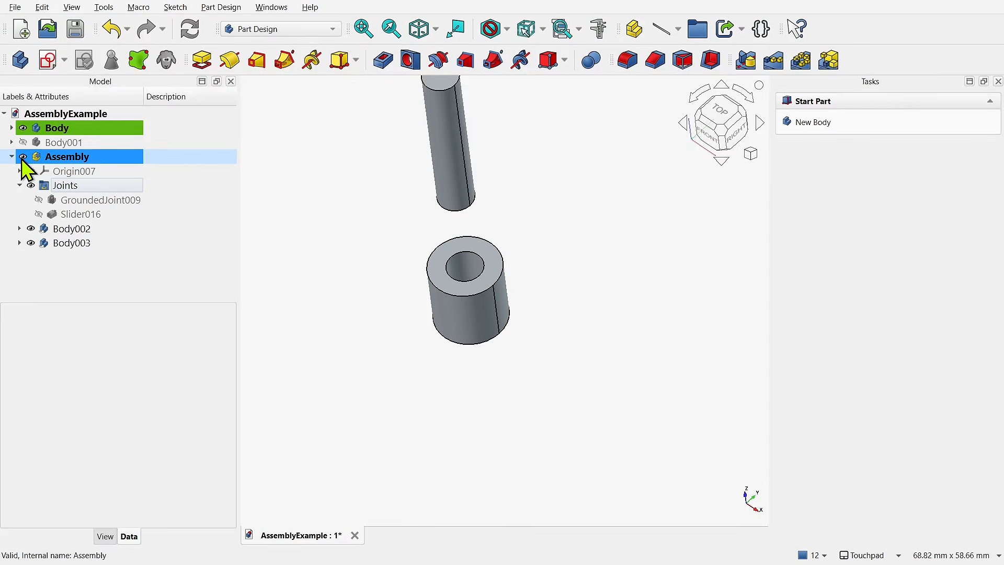
click(23, 157)
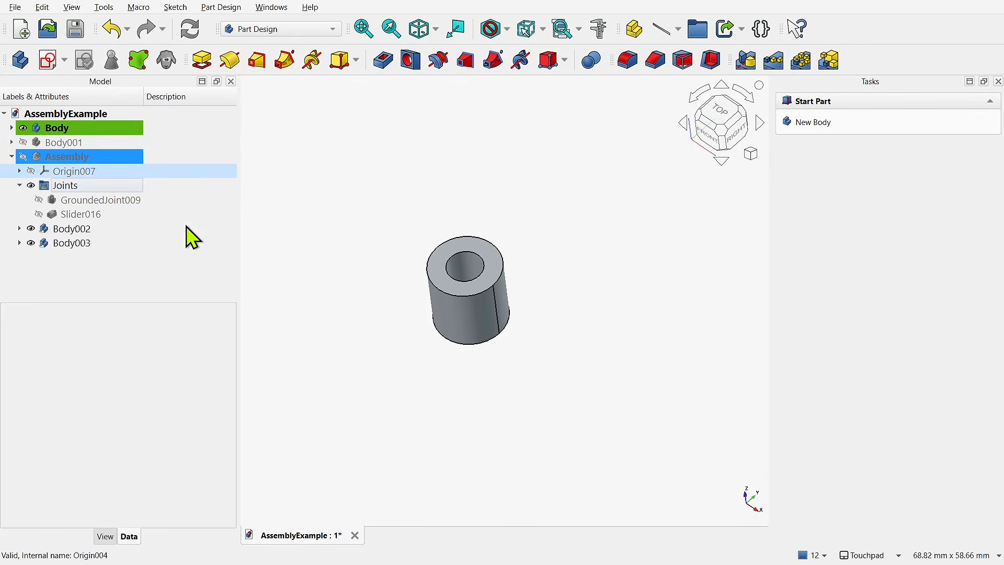
Step: Create a new sketch on the ring-shaped upper face of the Body's Pad
click(11, 128)
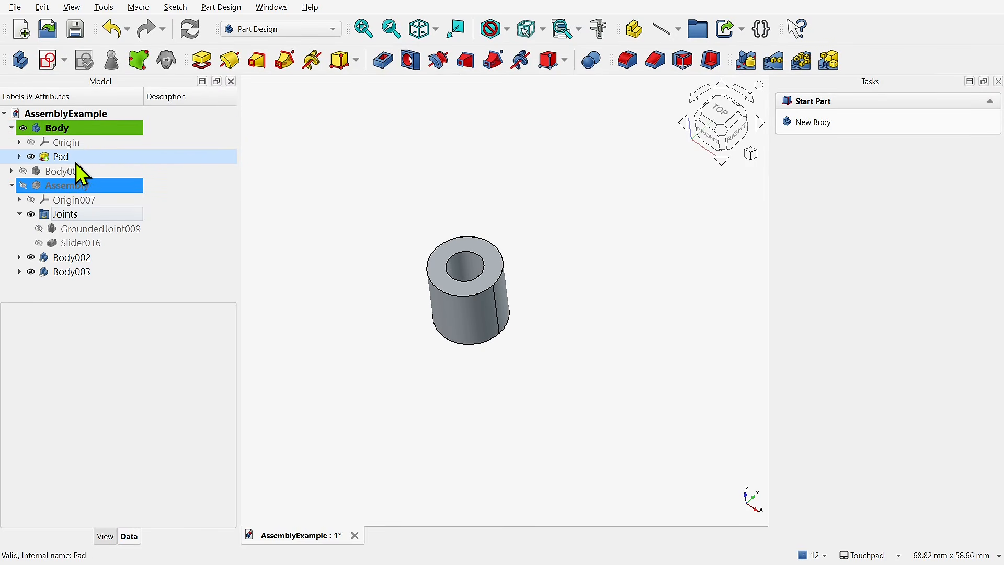
click(442, 286)
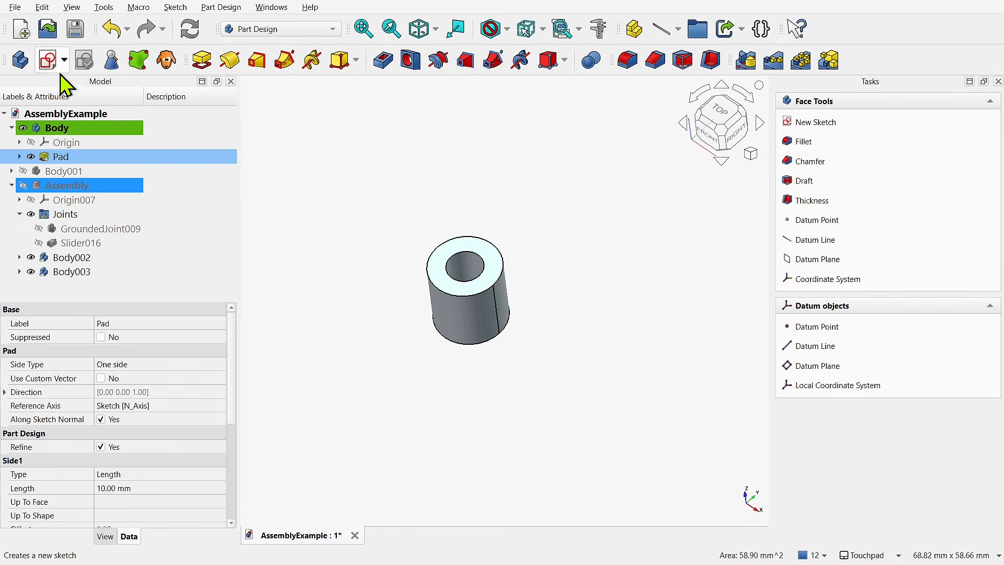
click(49, 61)
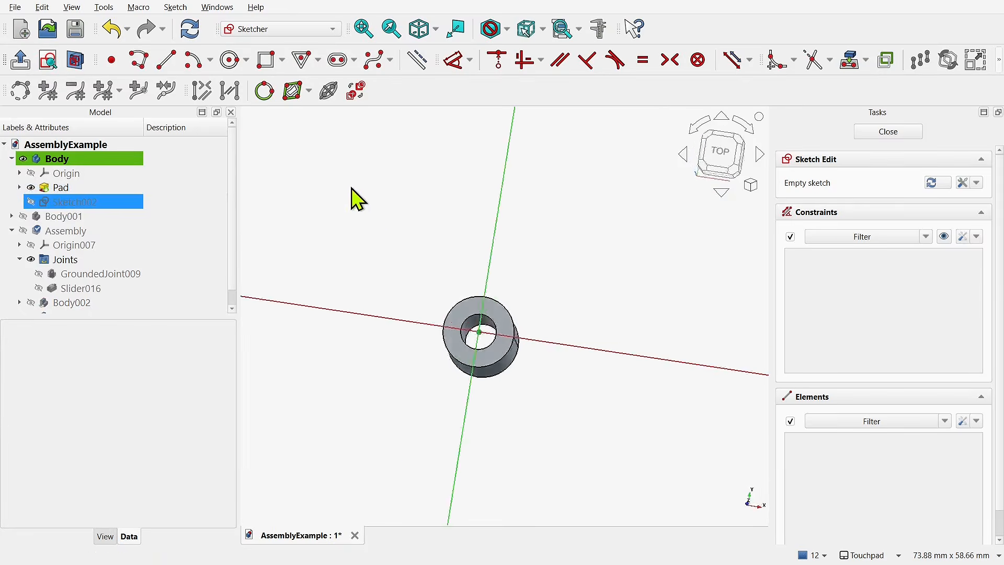
Step: Sketch a rectangle spanning the full width of the ring face across the hole and cut it as a 5 mm deep pocket
click(268, 60)
click(435, 332)
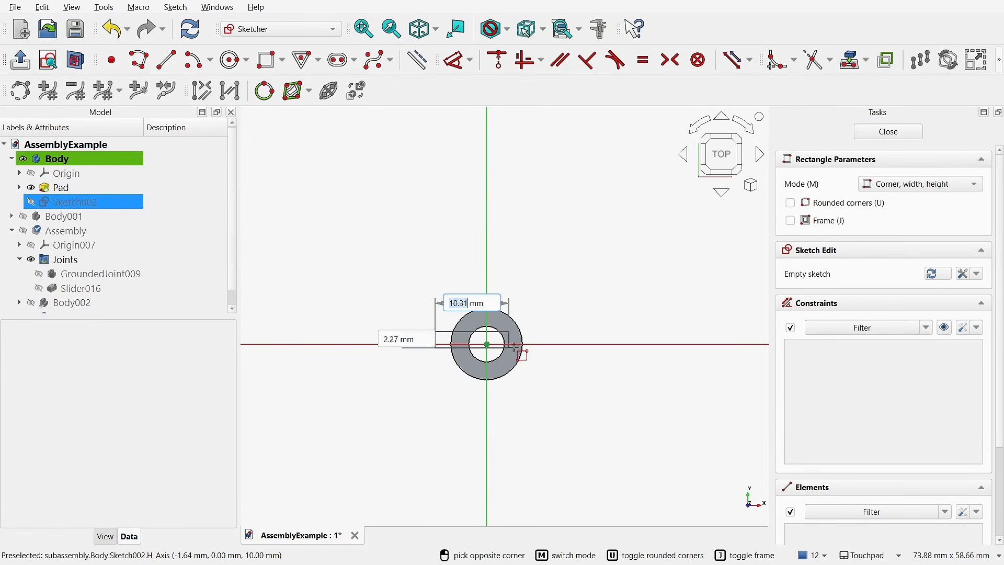
click(541, 355)
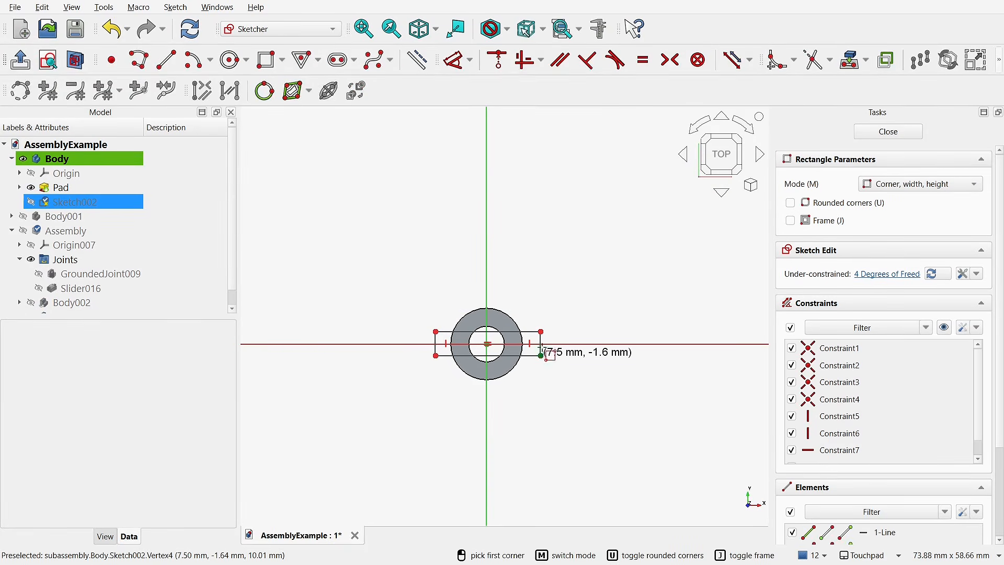
click(887, 132)
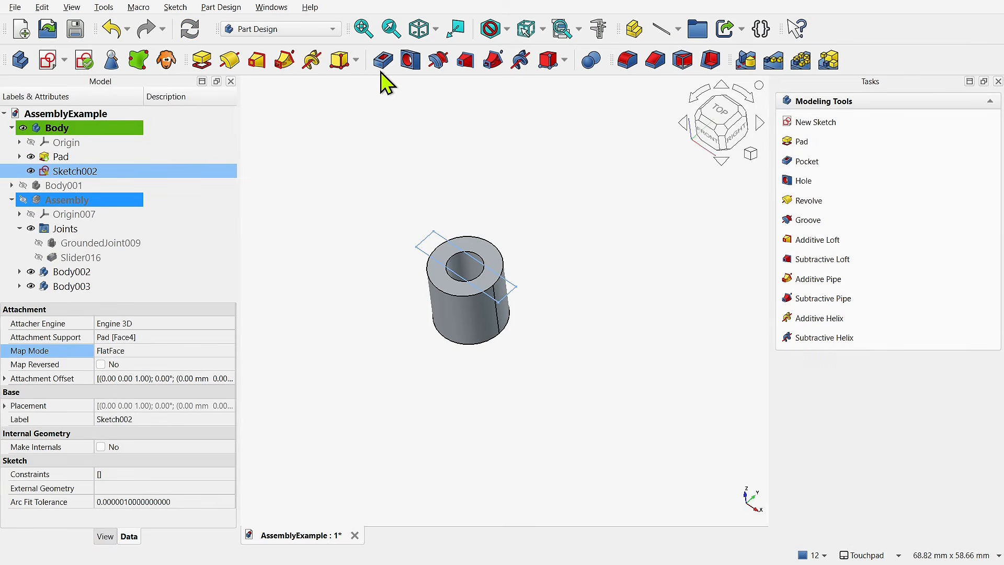
click(383, 60)
click(791, 100)
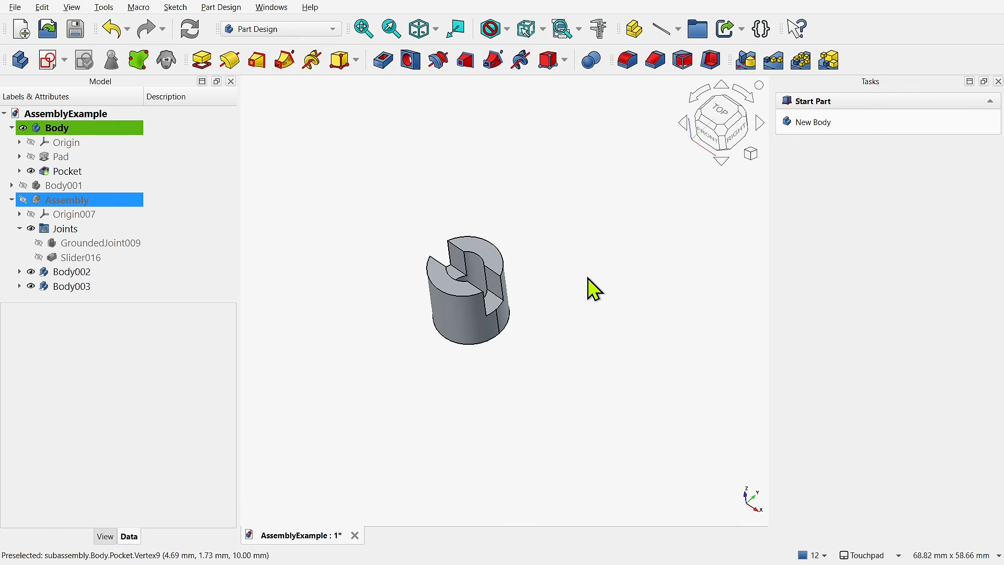
Step: Hide the Body, show the Assembly in the Assembly workbench, and inspect the slotted cylinder together with the rod
click(23, 127)
click(23, 199)
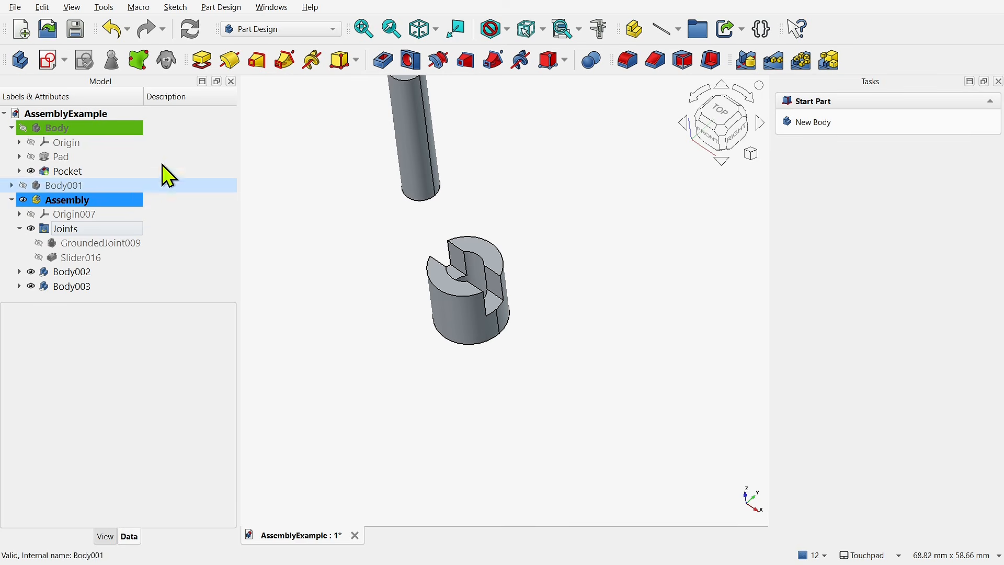
click(252, 29)
click(255, 9)
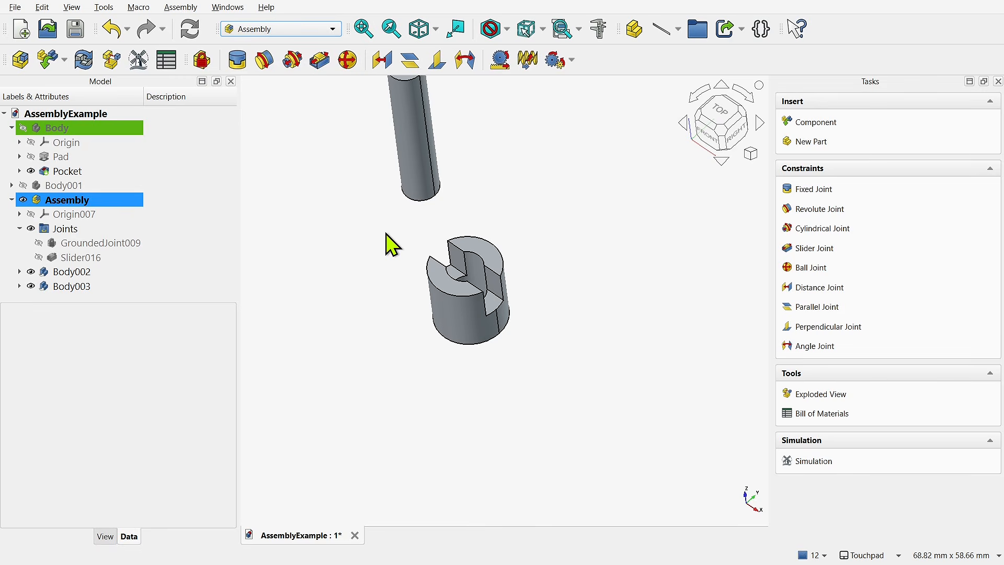
drag(408, 167, 547, 294)
drag(601, 243, 648, 255)
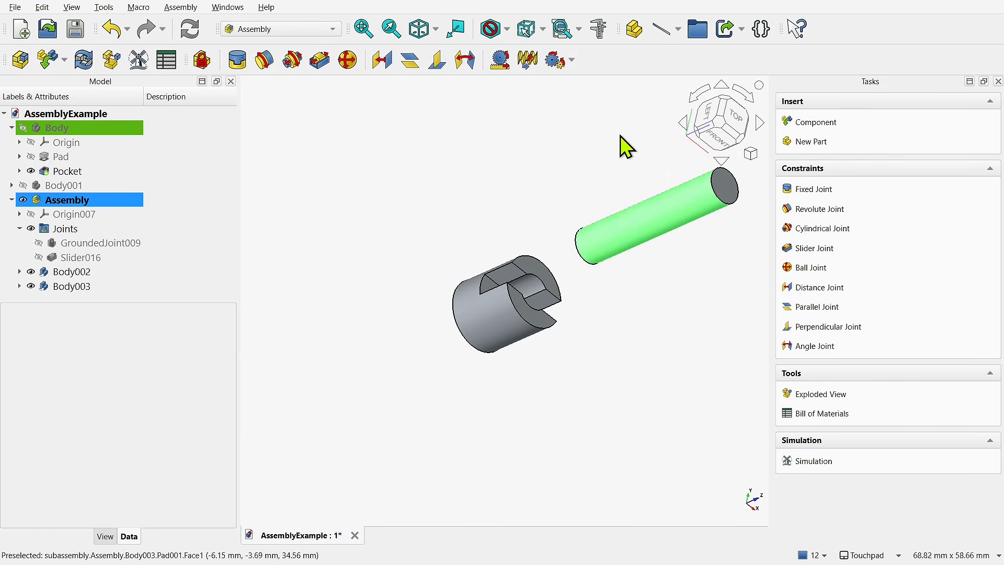
click(679, 30)
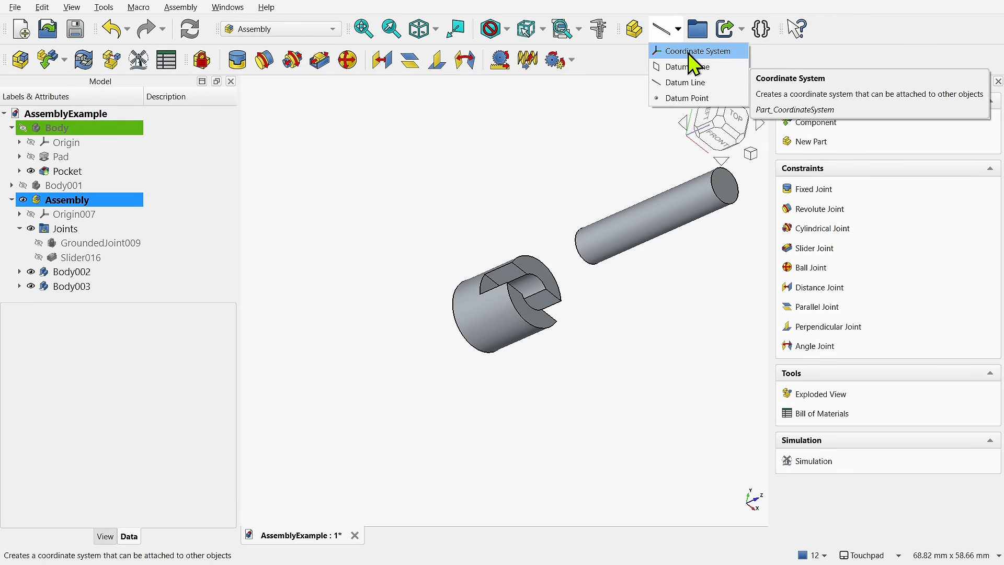
click(689, 54)
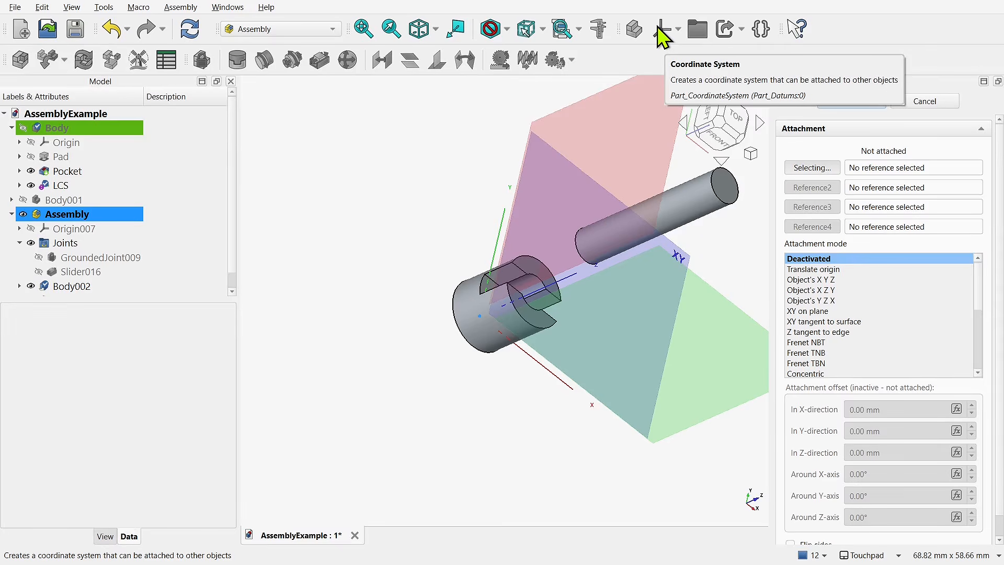
click(940, 101)
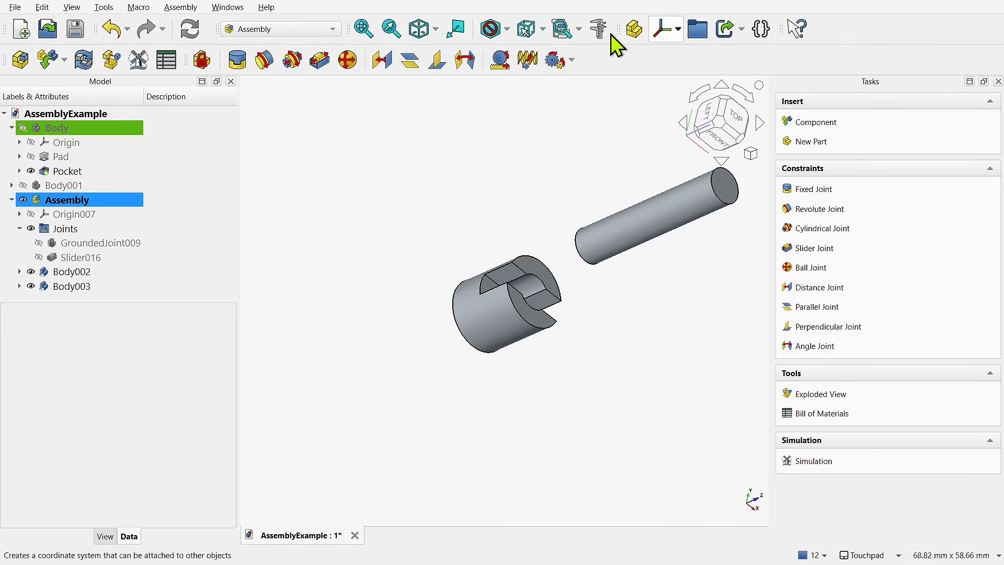
Step: Hide the Assembly, show the original Body and switch to the Part Design workbench
click(22, 201)
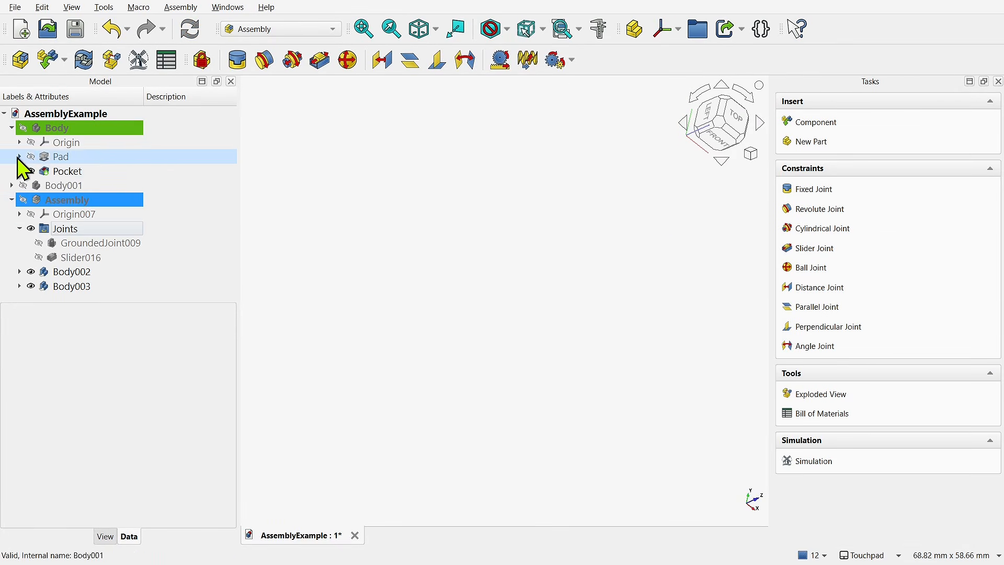
click(23, 128)
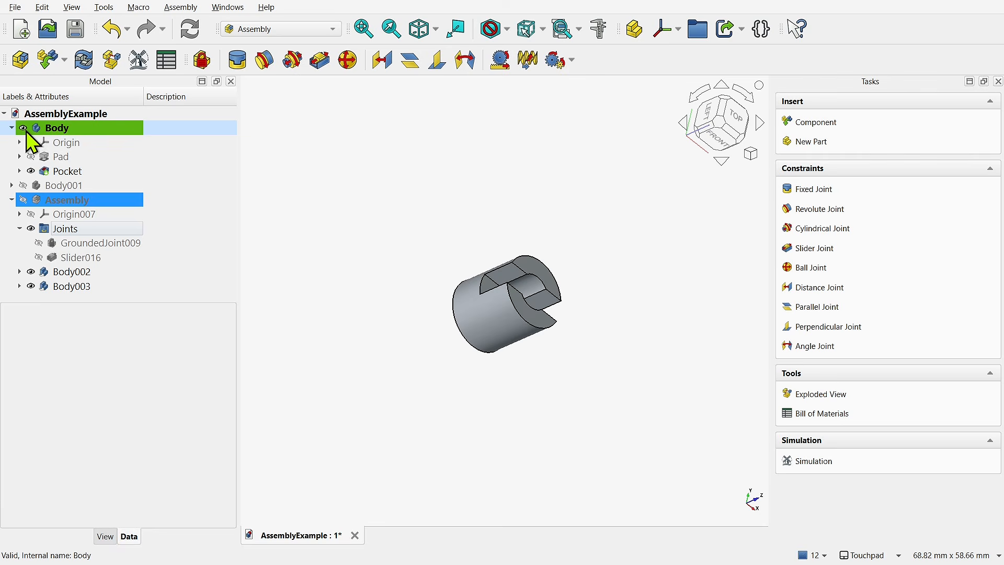
click(251, 29)
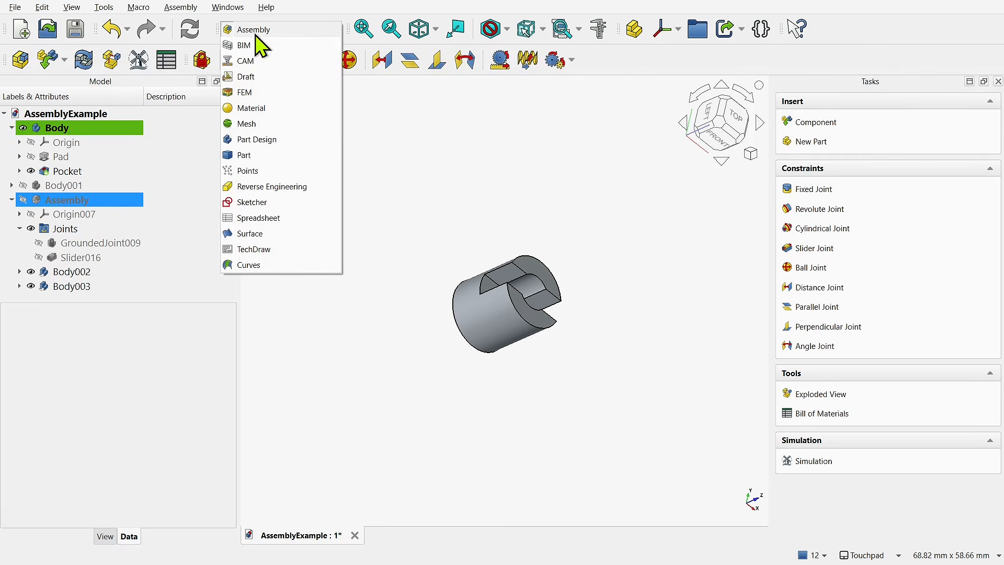
click(267, 143)
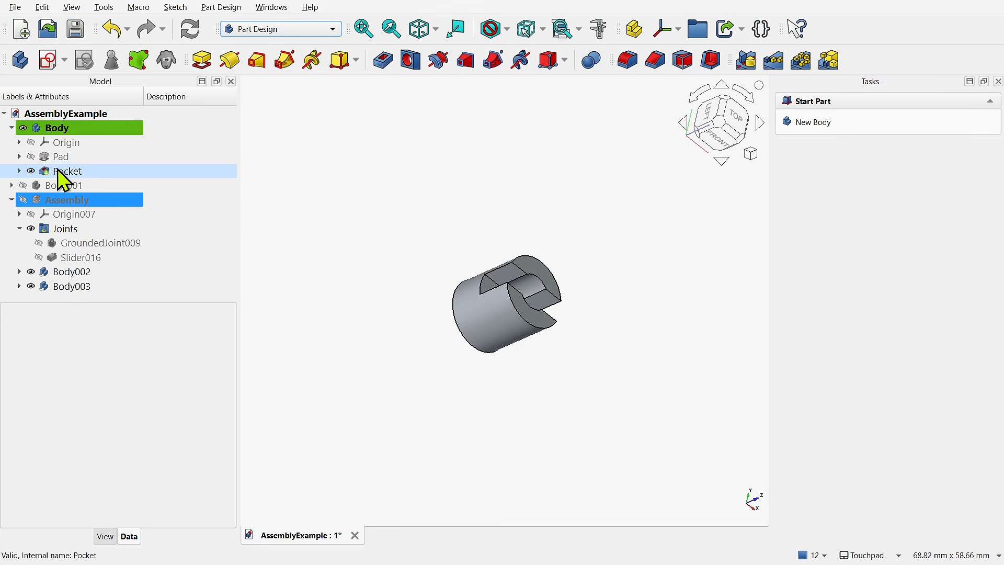
Step: Delete the Body's Pocket and hide its rectangle sketch
click(59, 171)
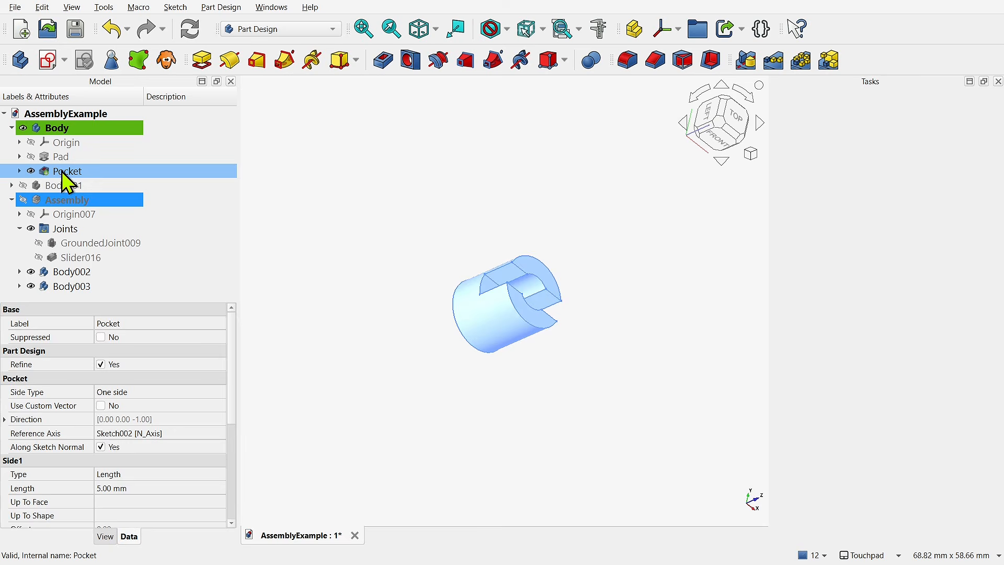
key(Delete)
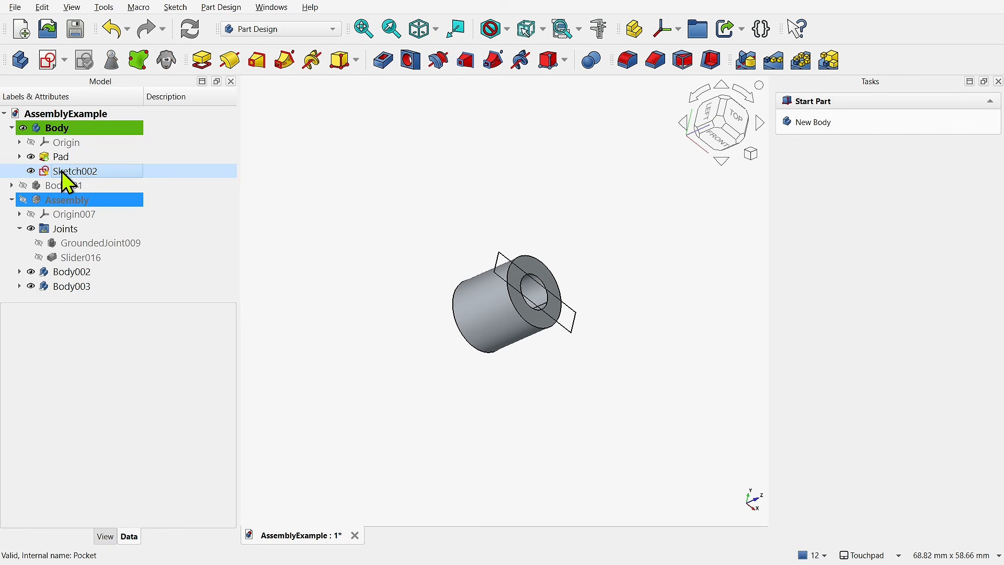
click(31, 172)
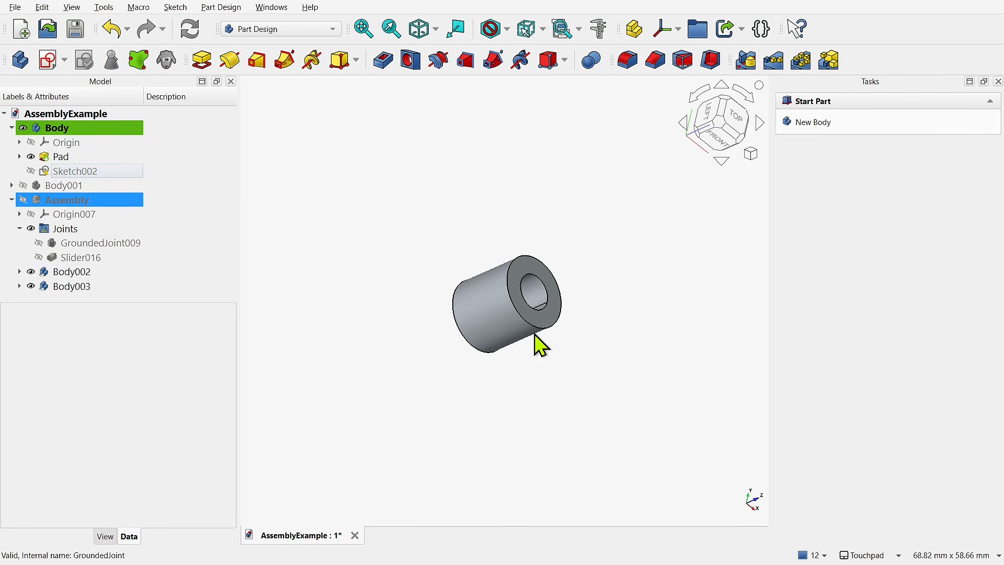
Step: Create a datum line attached to the hole's circular edge on the ring face, using the Axis of curvature mode
scroll(594, 287, up, 3)
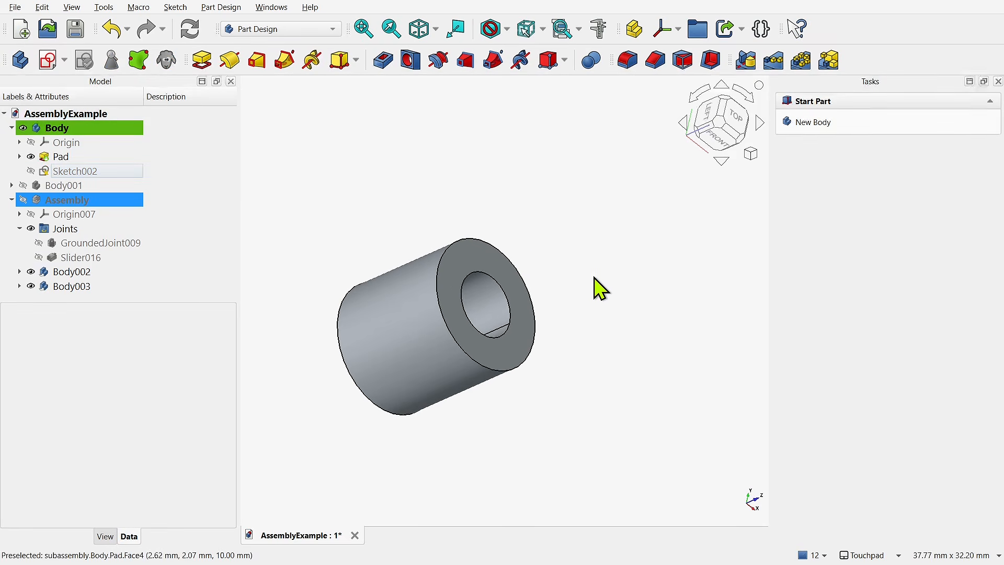
click(500, 286)
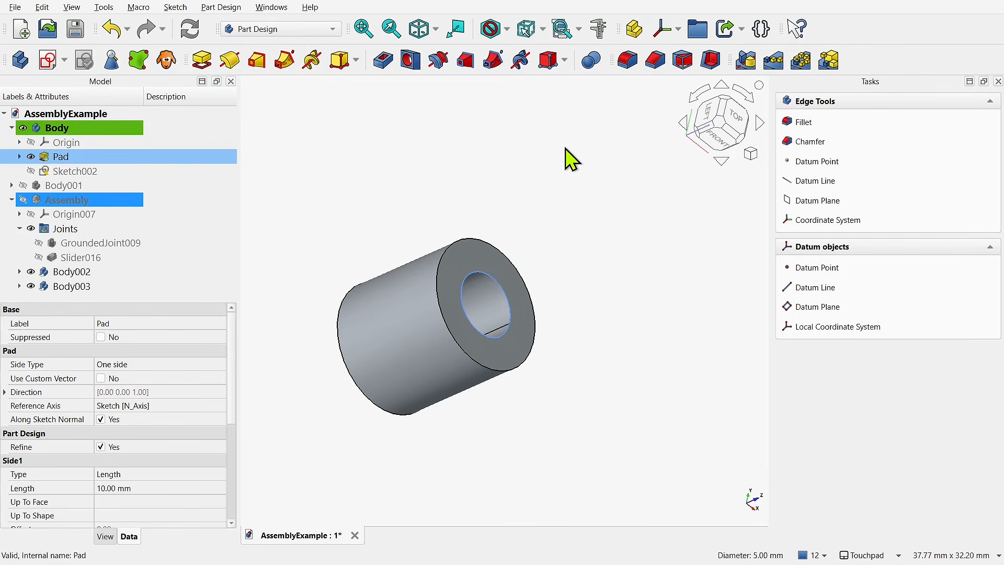
click(679, 30)
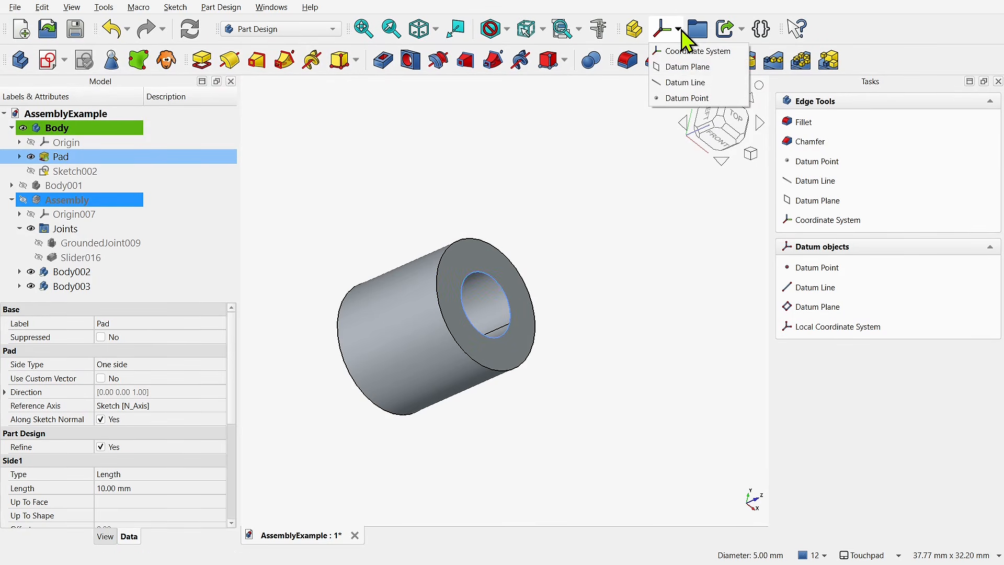
click(683, 83)
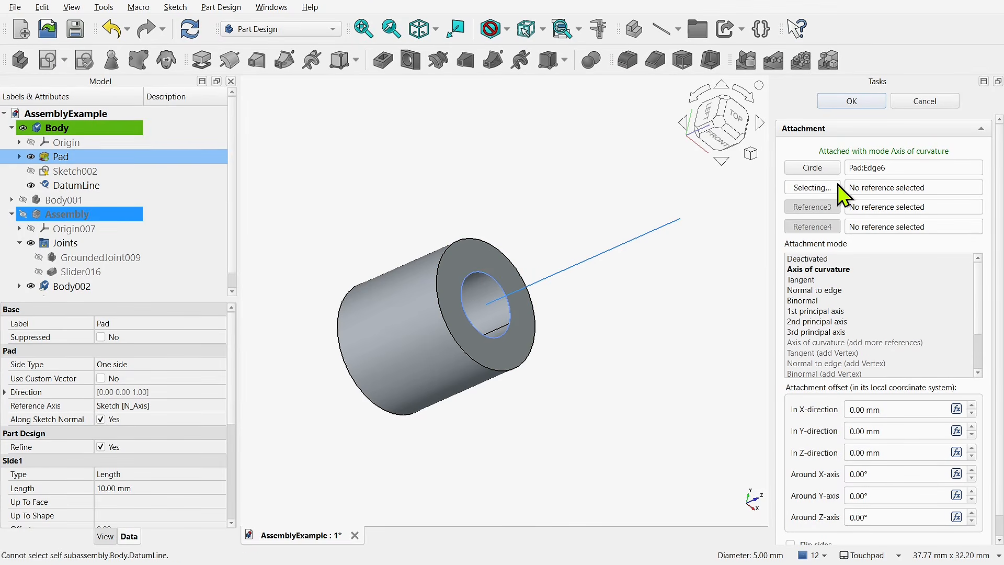
click(852, 102)
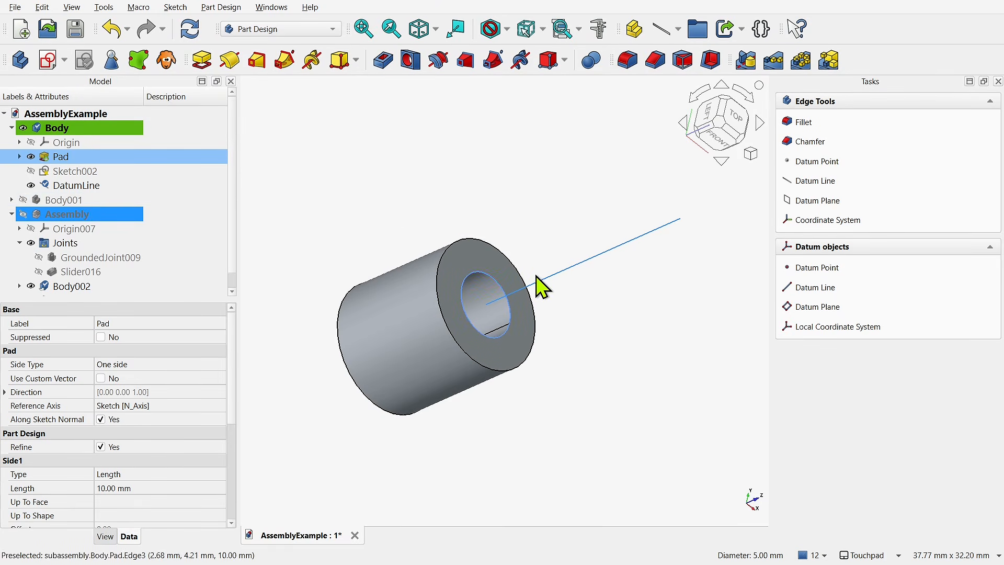
Step: Switch to the Assembly workbench, hide the Body and show the Assembly
click(296, 30)
click(254, 9)
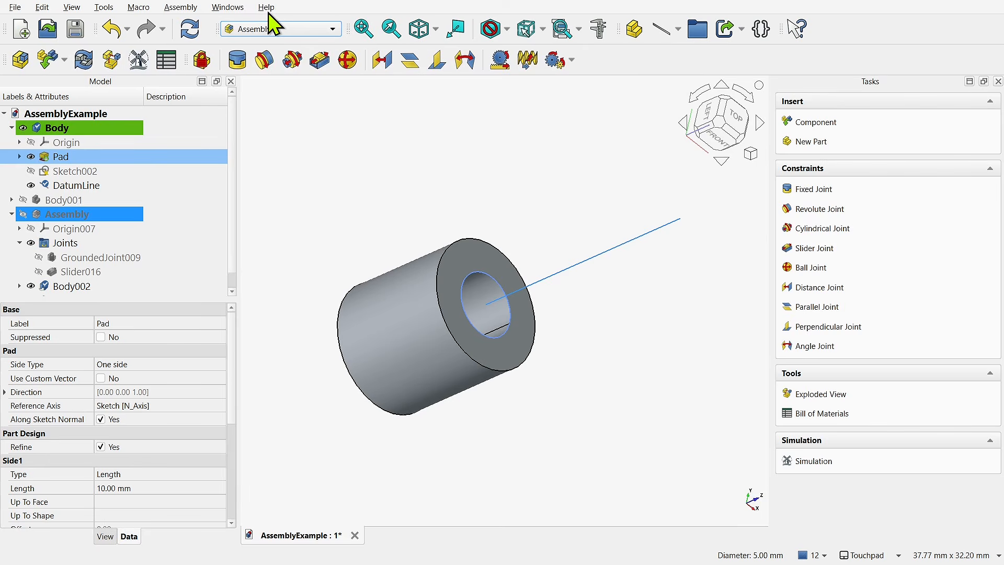
click(23, 128)
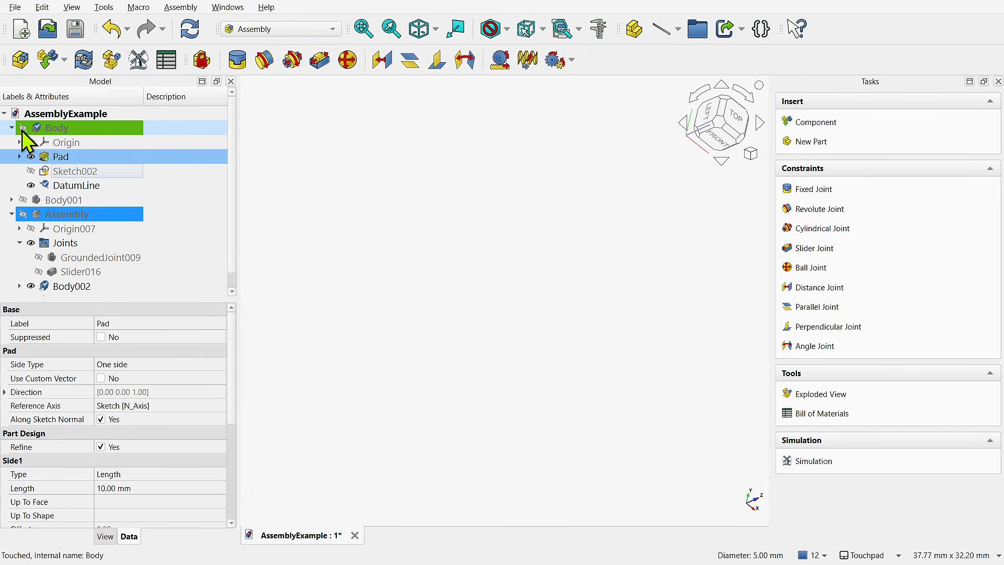
click(23, 215)
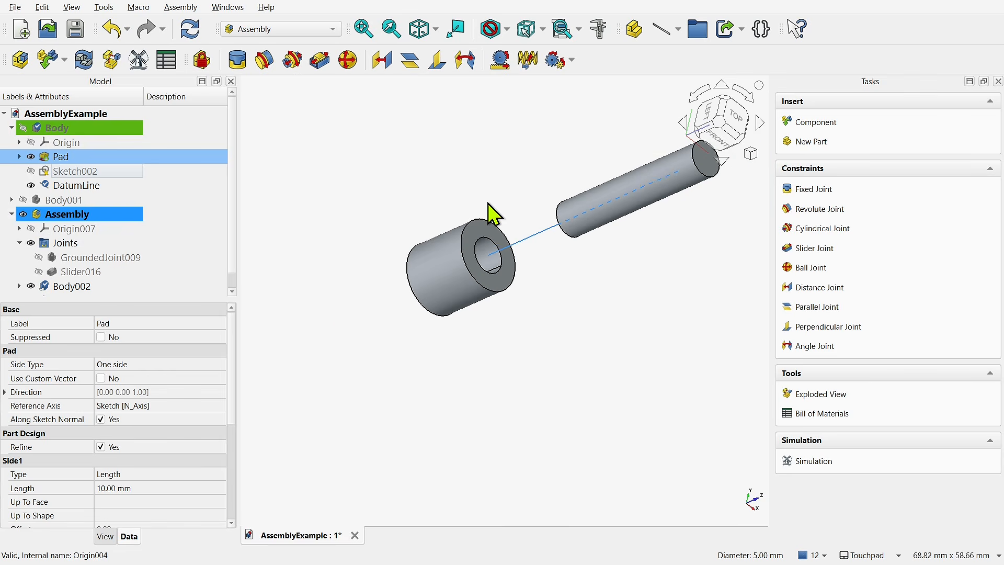
Step: Delete the Slider joint between the hollow cylinder and the rod
click(520, 243)
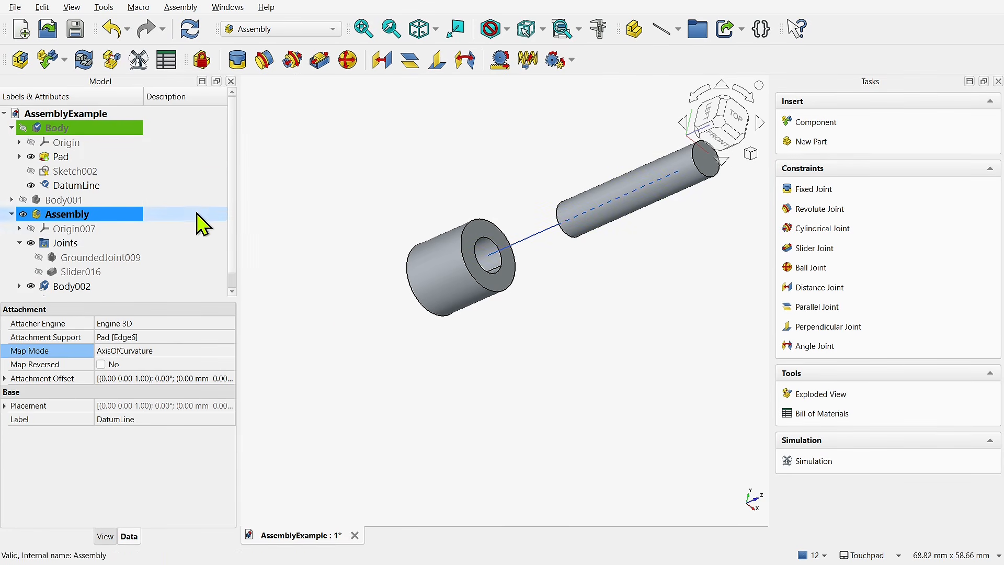
click(81, 272)
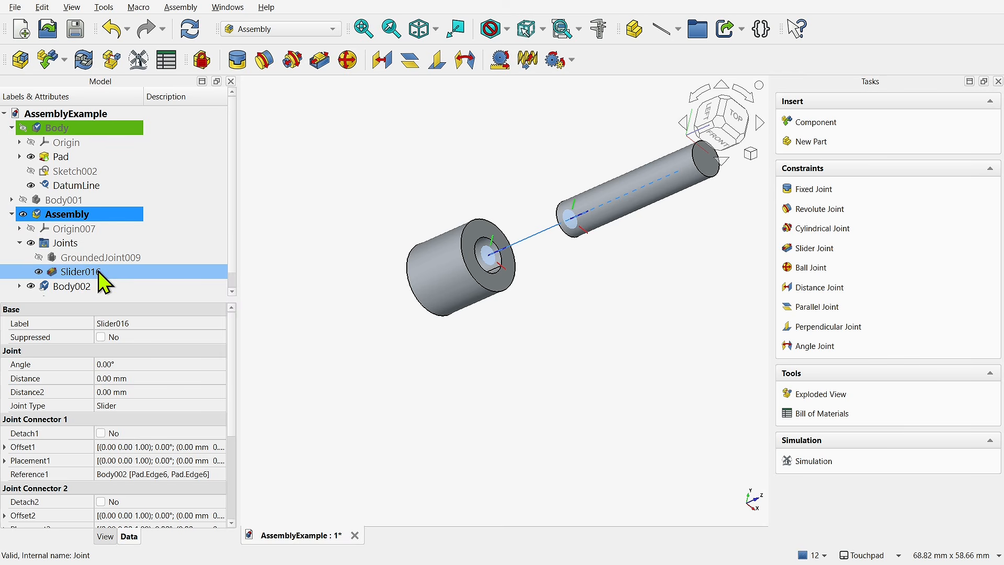
key(Delete)
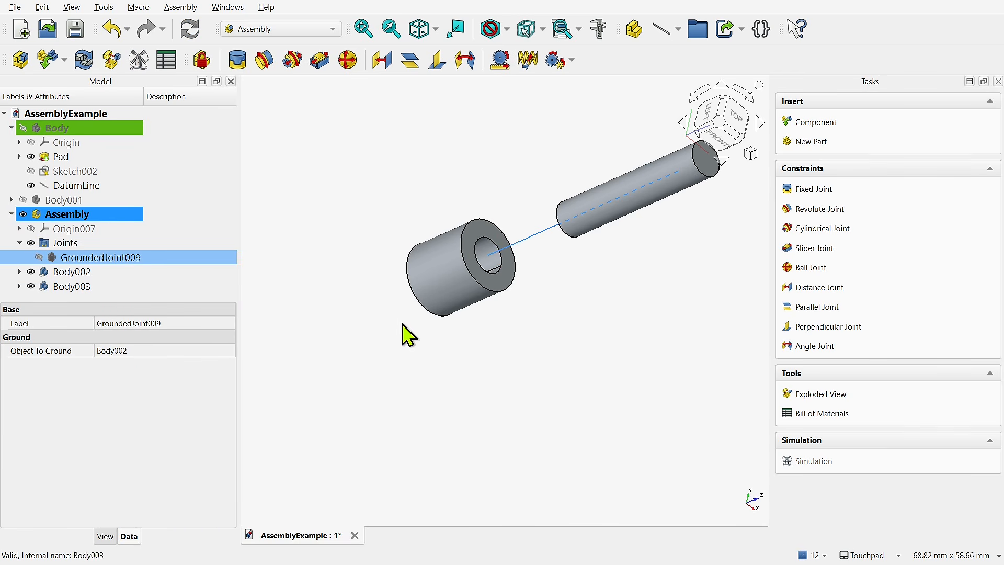
Step: Show the hollow cylinder's grounded joint marker and move the rod away from the datum line
scroll(490, 221, up, 2)
click(439, 293)
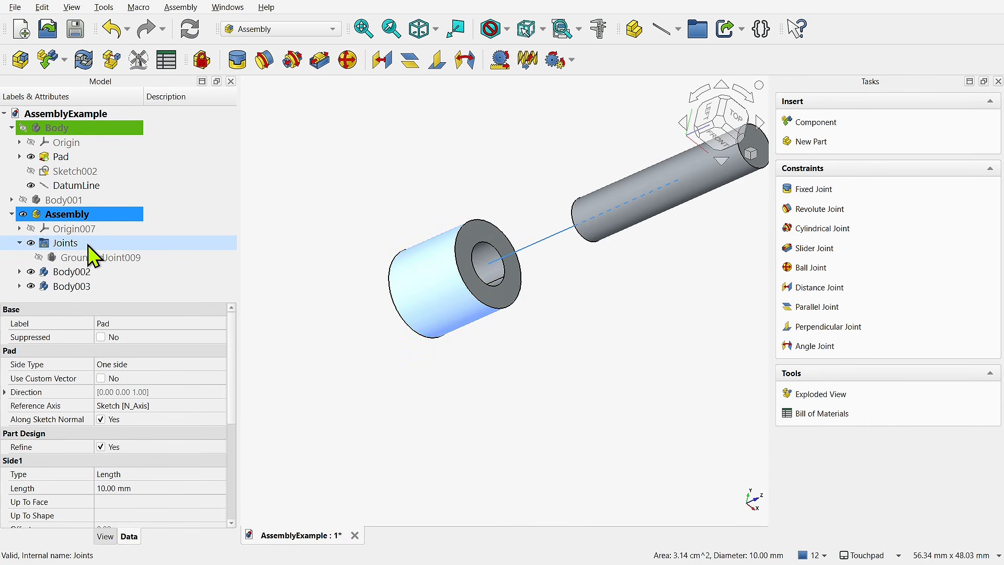
click(38, 257)
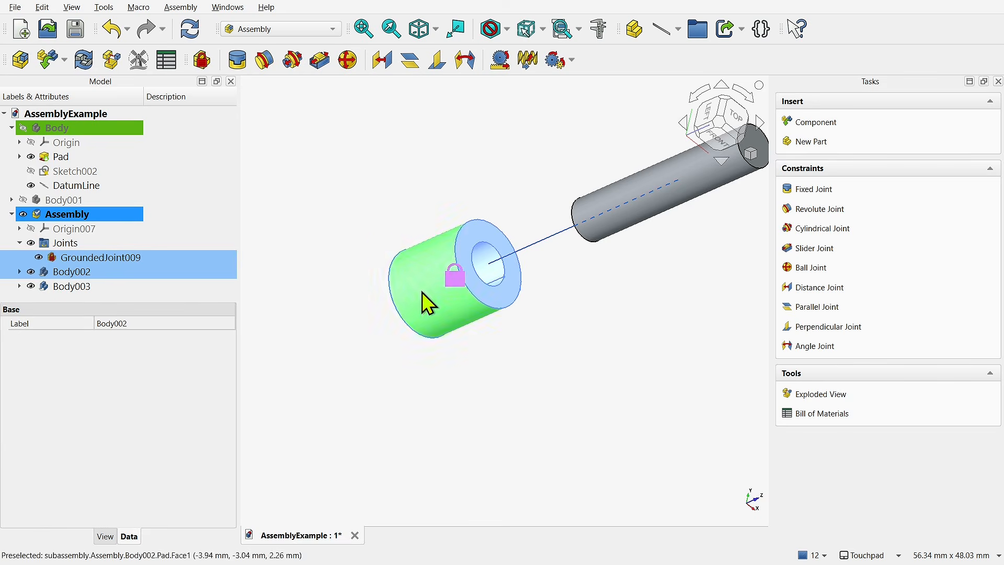
drag(674, 214, 674, 308)
click(573, 385)
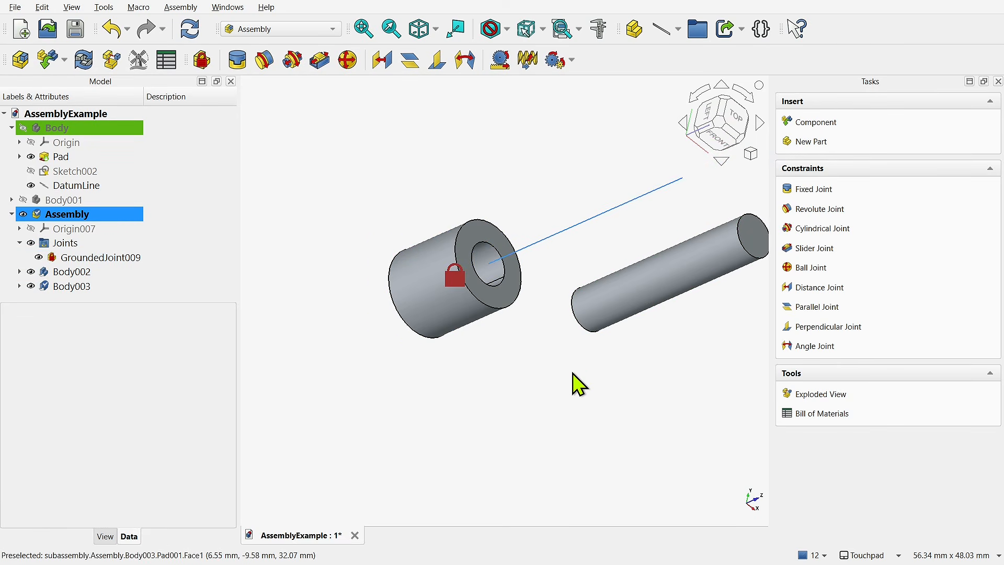
Step: Create a Slider joint between the rod's near circular edge and the datum line, and slide the rod out of the hollow cylinder
click(582, 339)
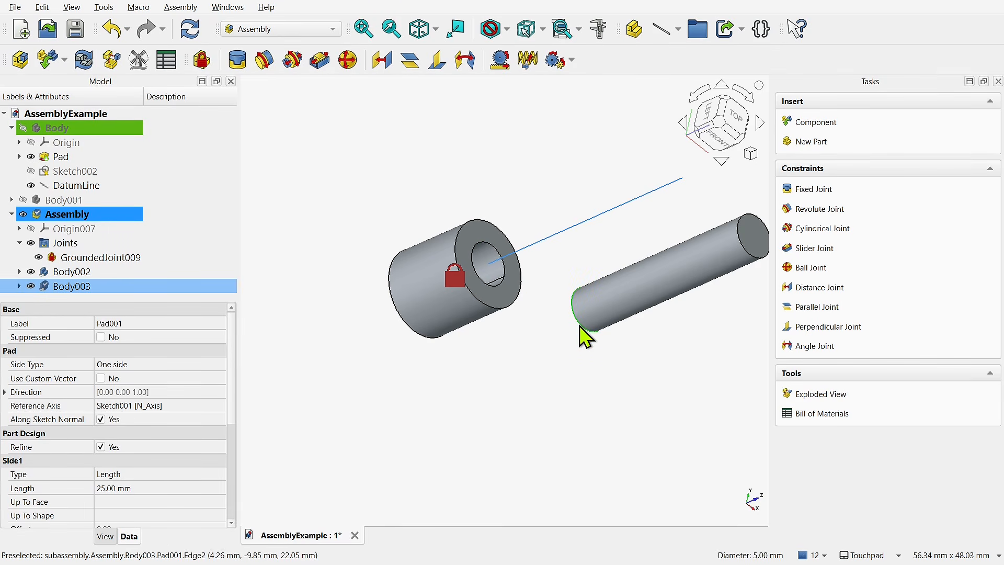
alt+drag(582, 326, 560, 347)
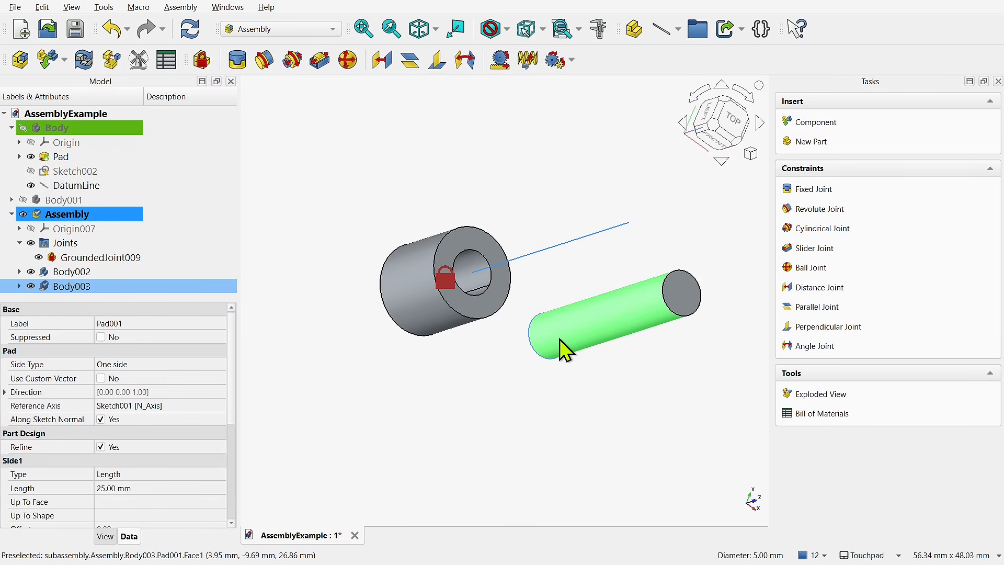
click(577, 251)
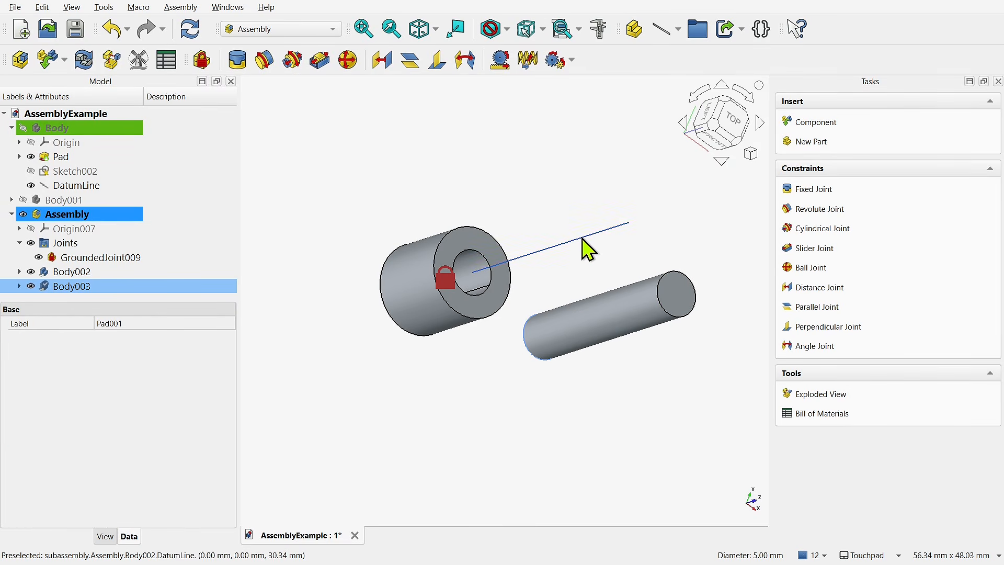
click(320, 62)
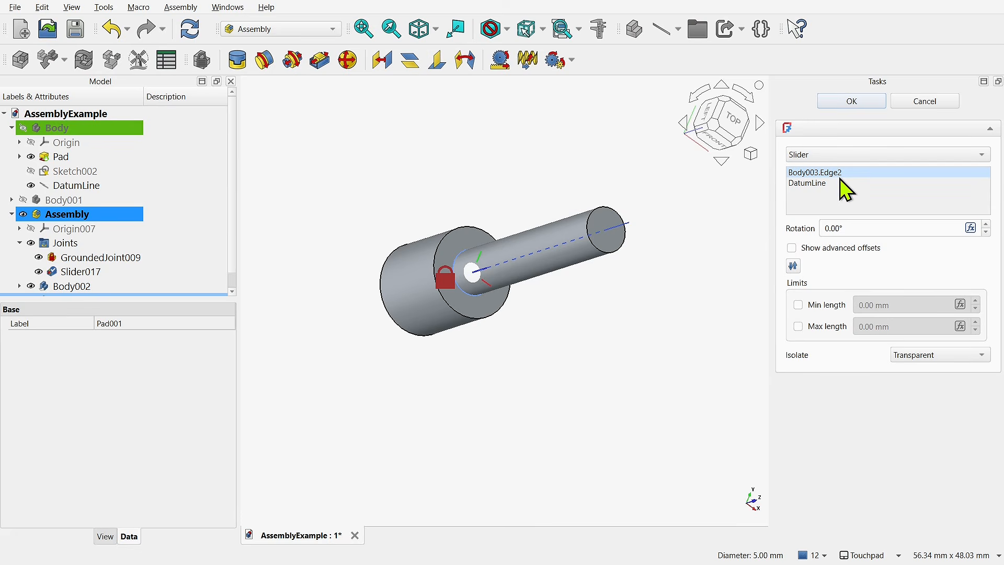
click(857, 104)
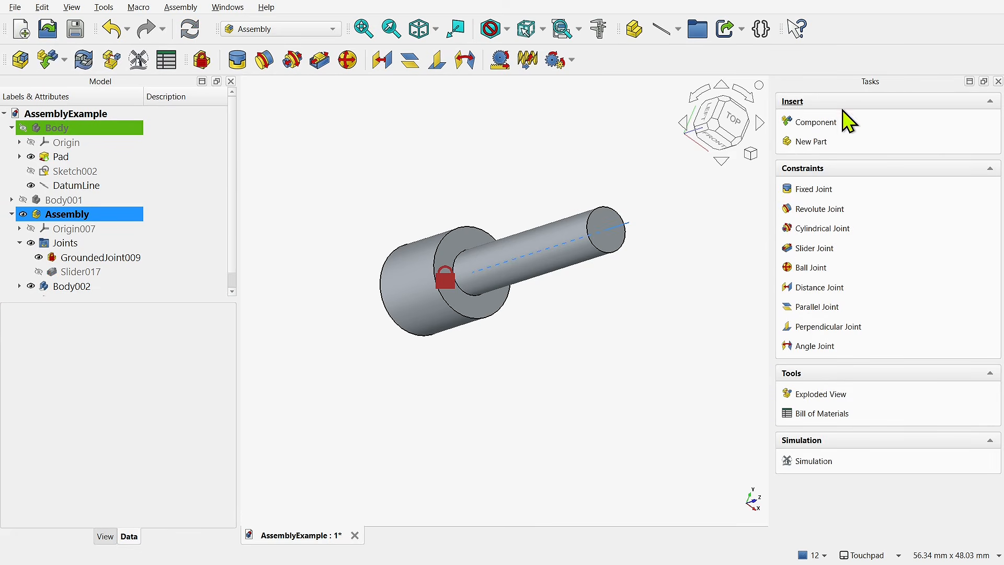
drag(560, 269, 651, 269)
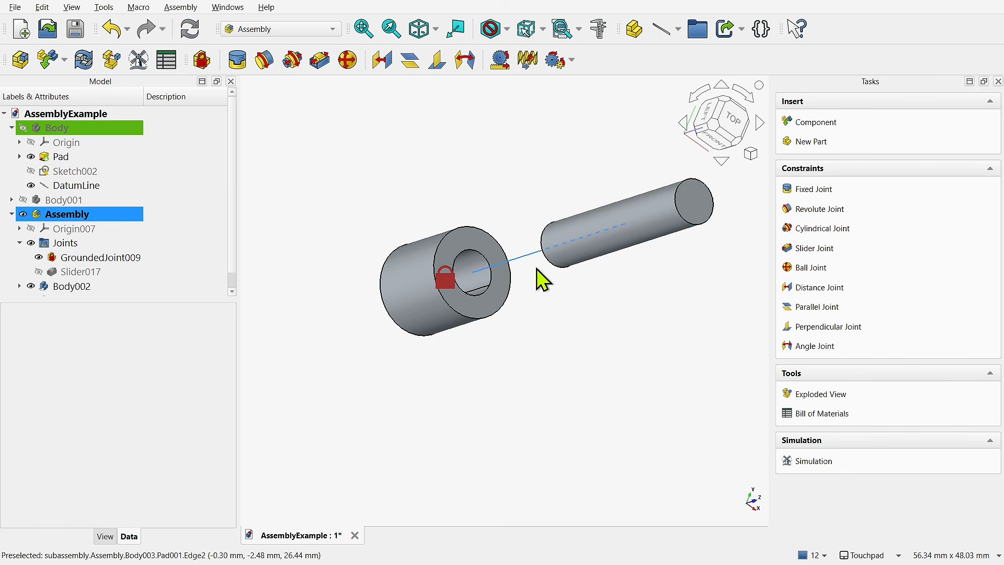
Step: Hide the Assembly, switch to the Part Design workbench, and show the Body with Sketch002
click(23, 214)
click(266, 32)
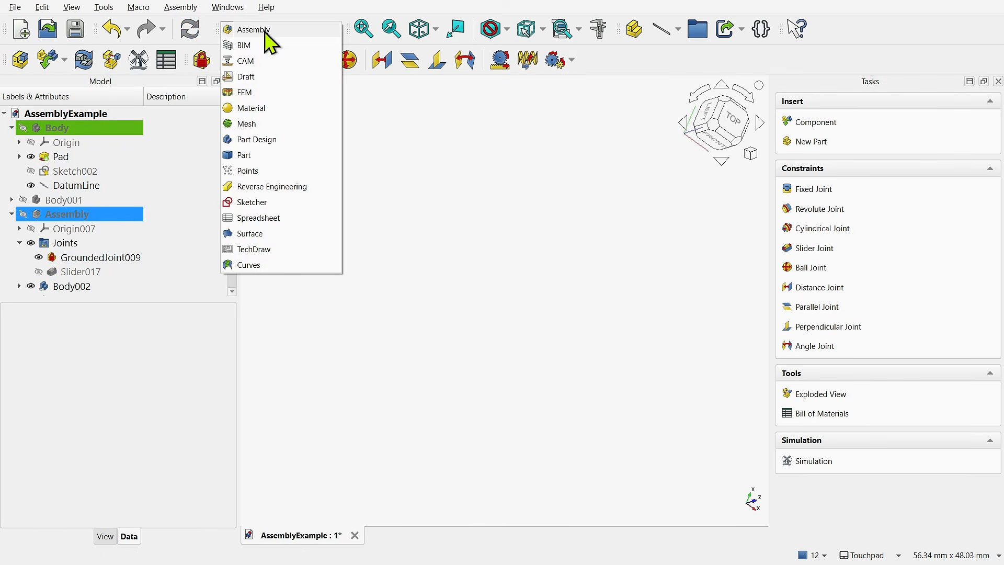
click(251, 140)
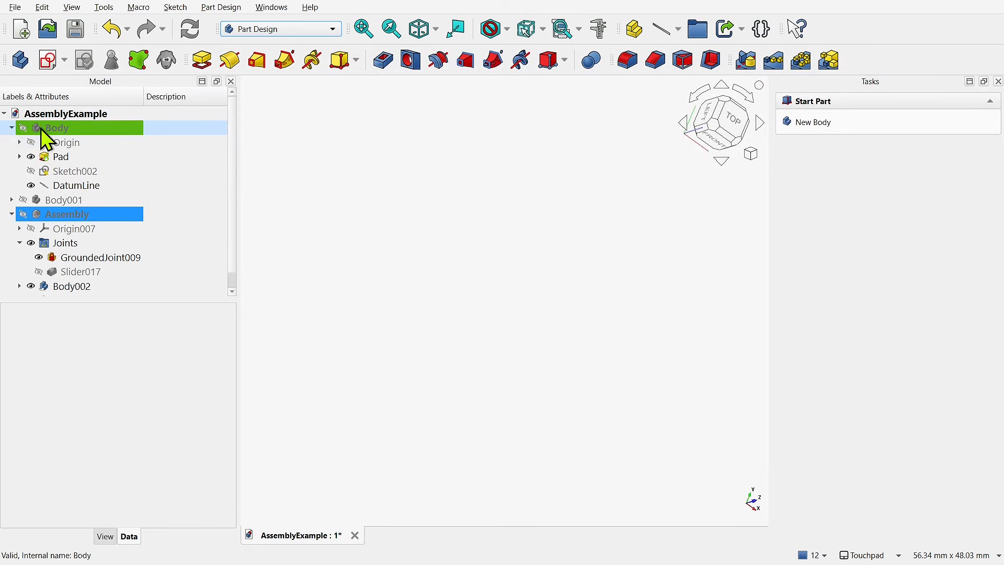
click(23, 129)
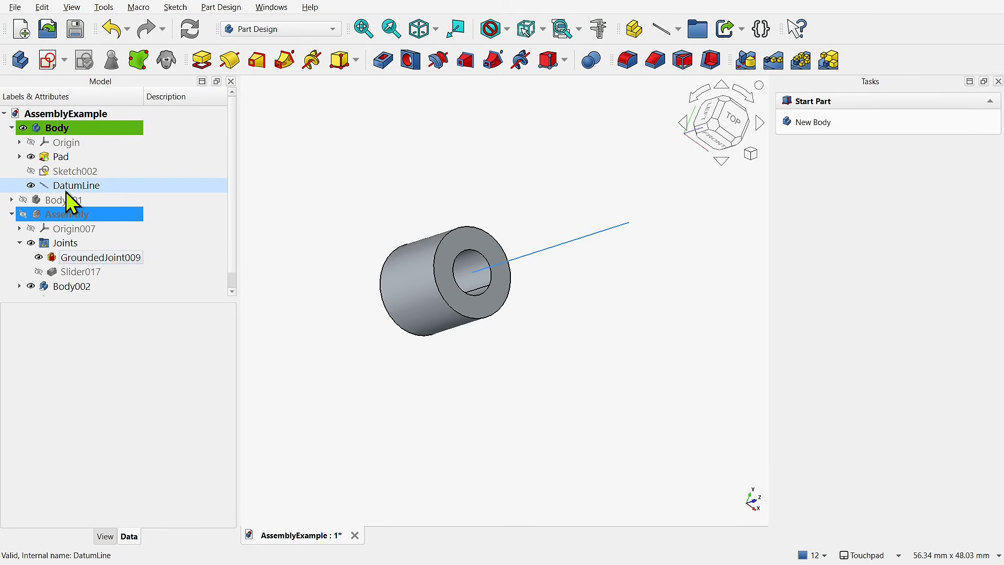
click(31, 171)
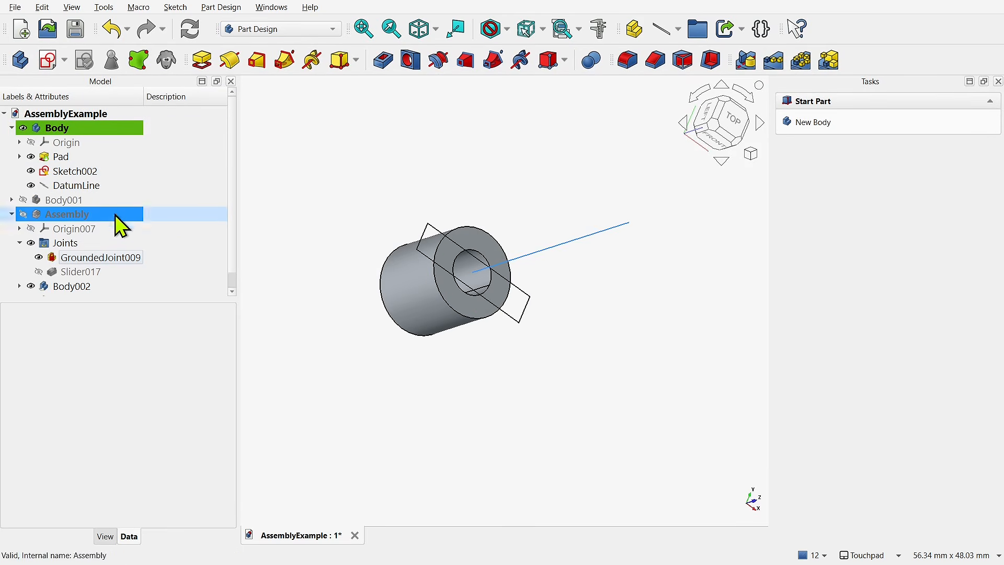
Step: Cut a one-sided pocket 5 mm deep into the hollow cylinder from Sketch002
click(76, 188)
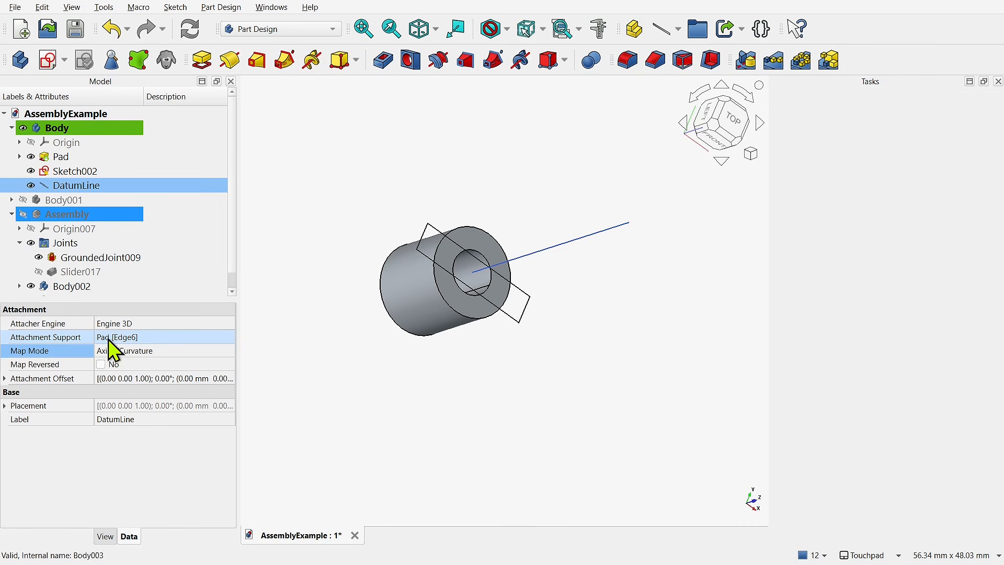
click(75, 172)
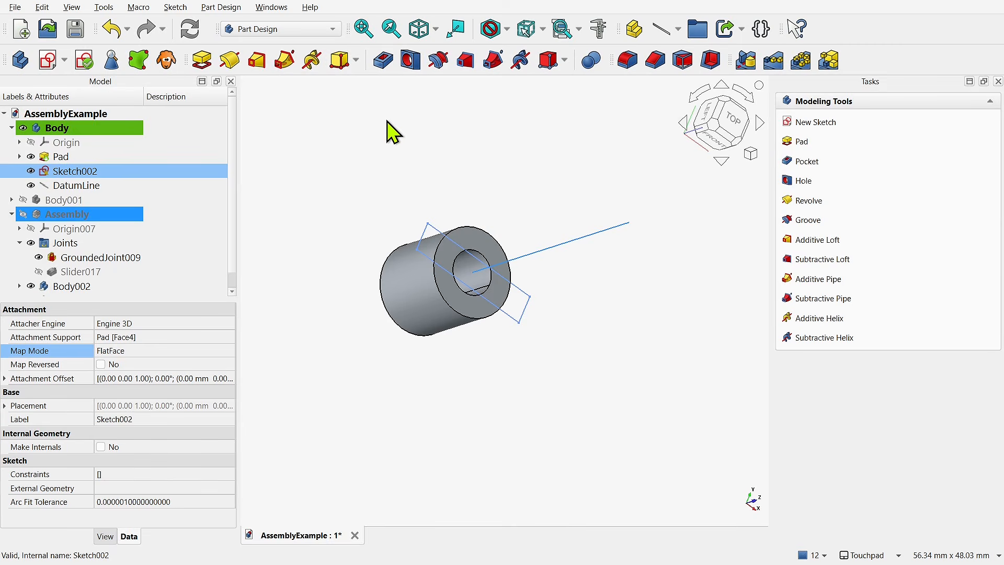
click(383, 61)
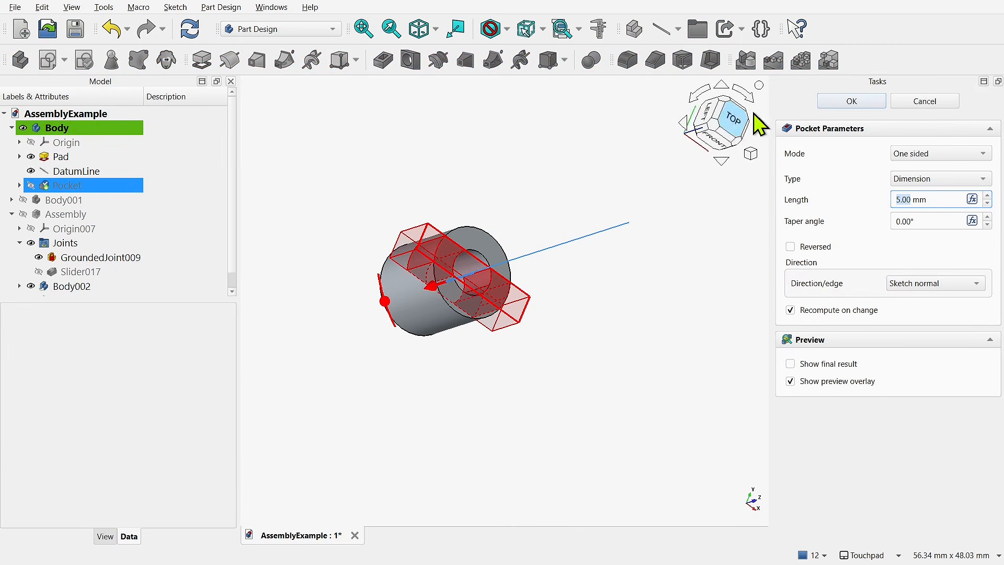
click(848, 101)
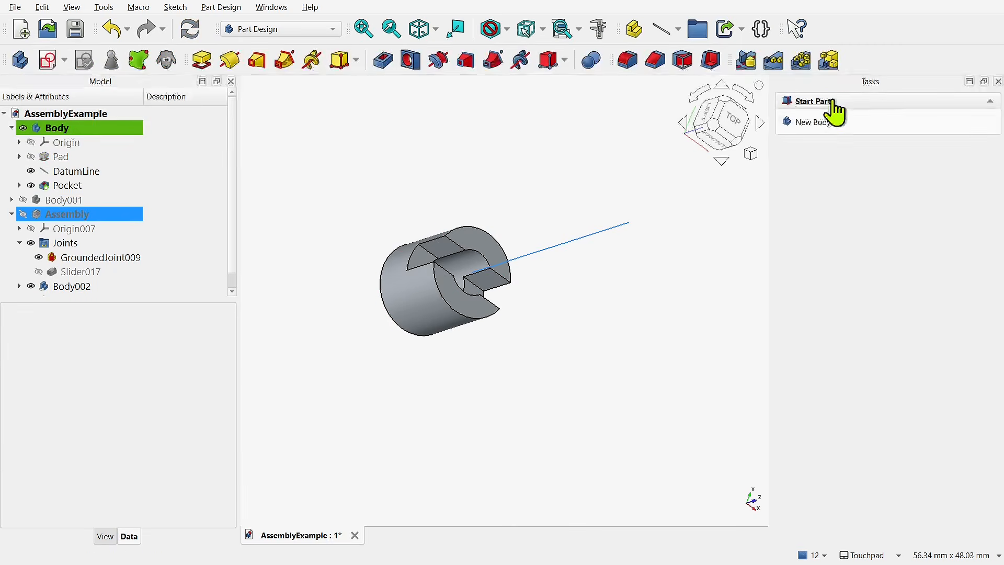
Step: Examine the datum line's attachment and compare the cylinder's Pad shape with its Pocket shape
click(568, 244)
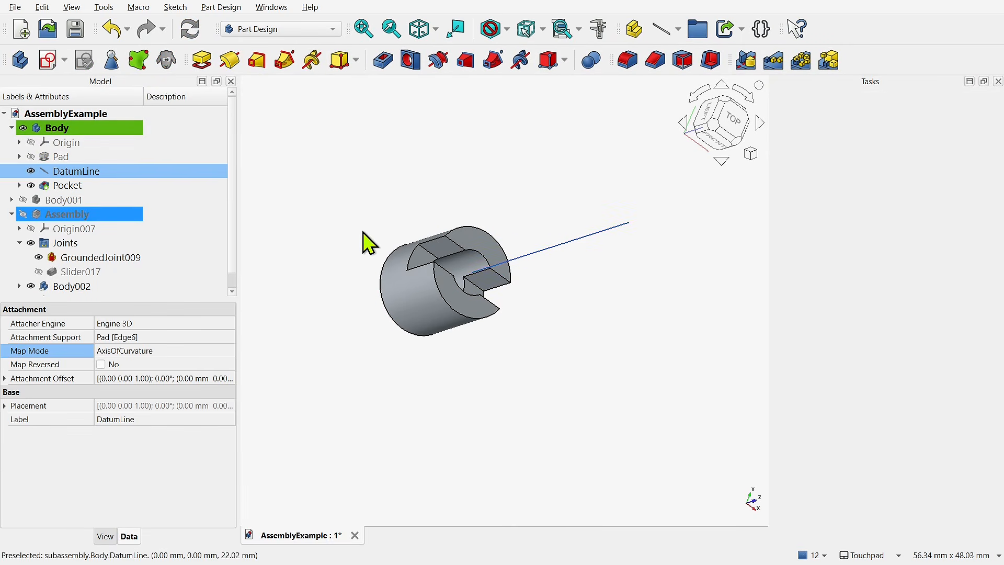
click(31, 157)
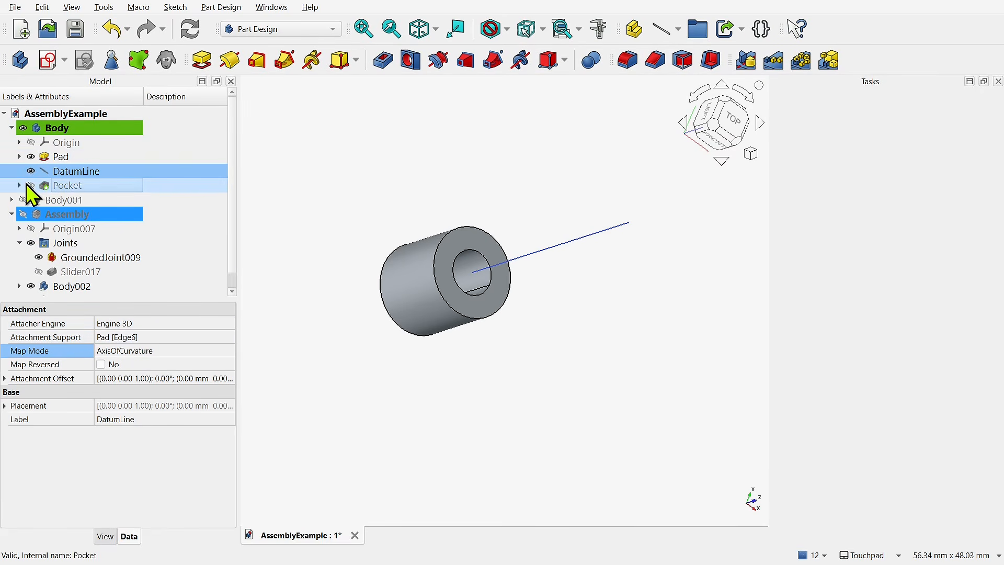
click(30, 186)
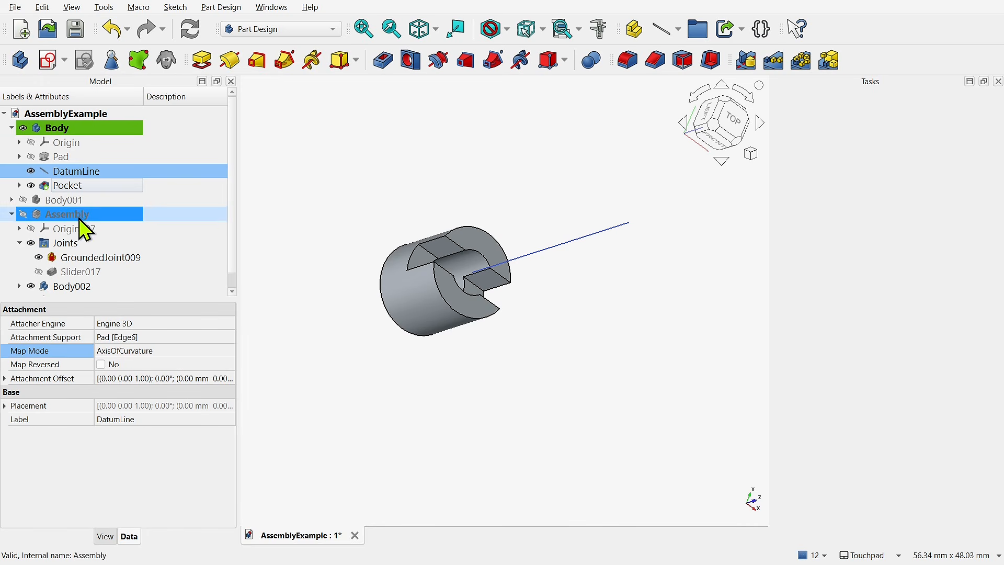
Step: Show the Assembly, hide the Body, return to the Assembly workbench and slide the rod along the datum line
click(25, 214)
click(23, 128)
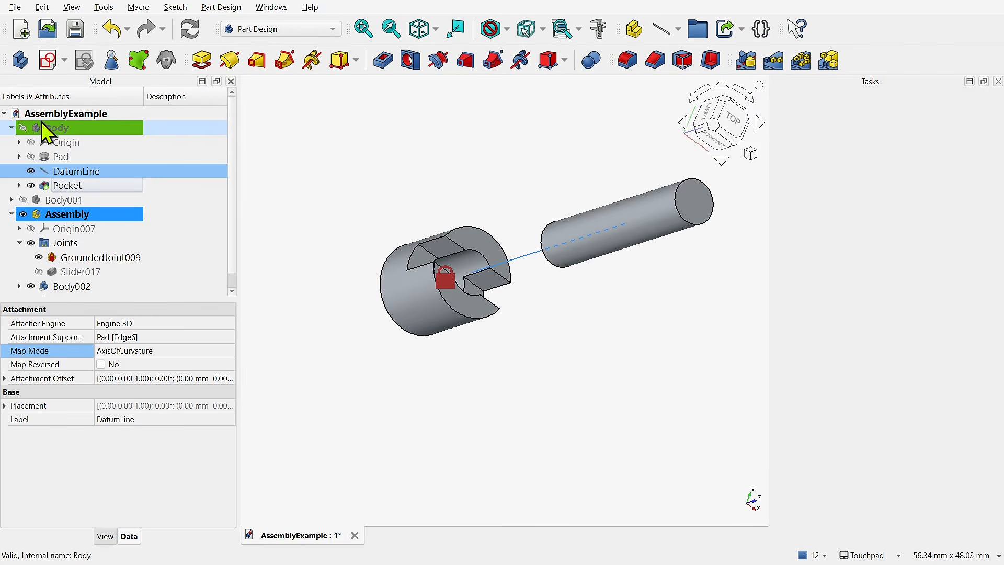
click(267, 29)
click(266, 9)
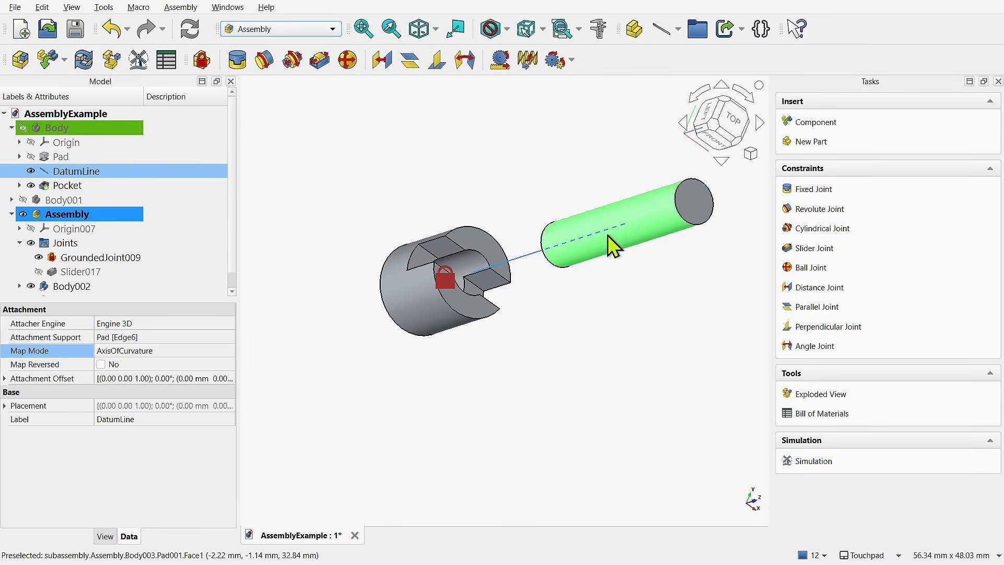
mouse_move(632, 243)
mouse_down()
mouse_move(463, 298)
mouse_move(496, 282)
mouse_move(697, 261)
mouse_move(399, 321)
mouse_move(602, 272)
mouse_move(647, 242)
mouse_move(623, 254)
mouse_up()
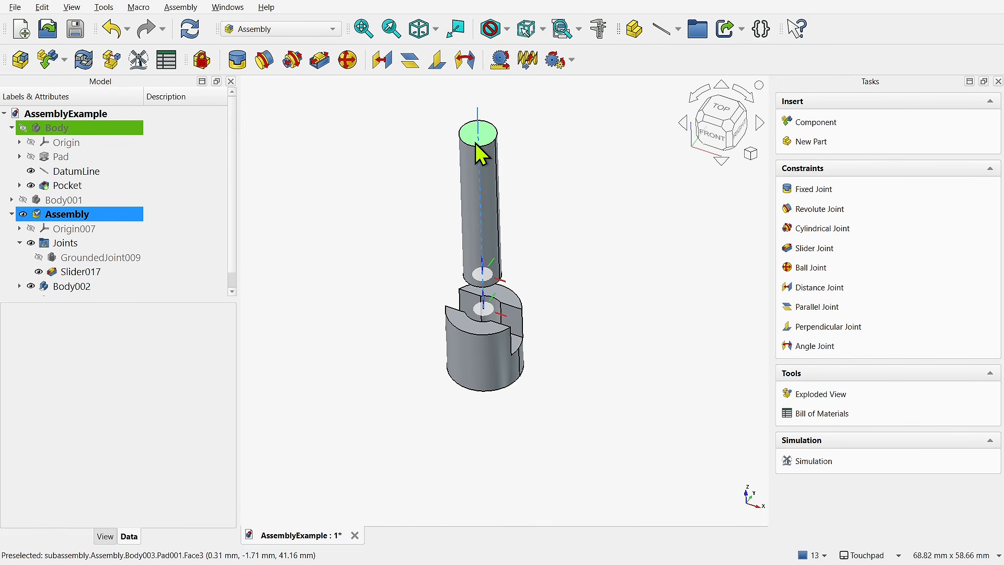
Step: Open the Slider joint between the rod and the datum line and examine its advanced offset options
double_click(144, 271)
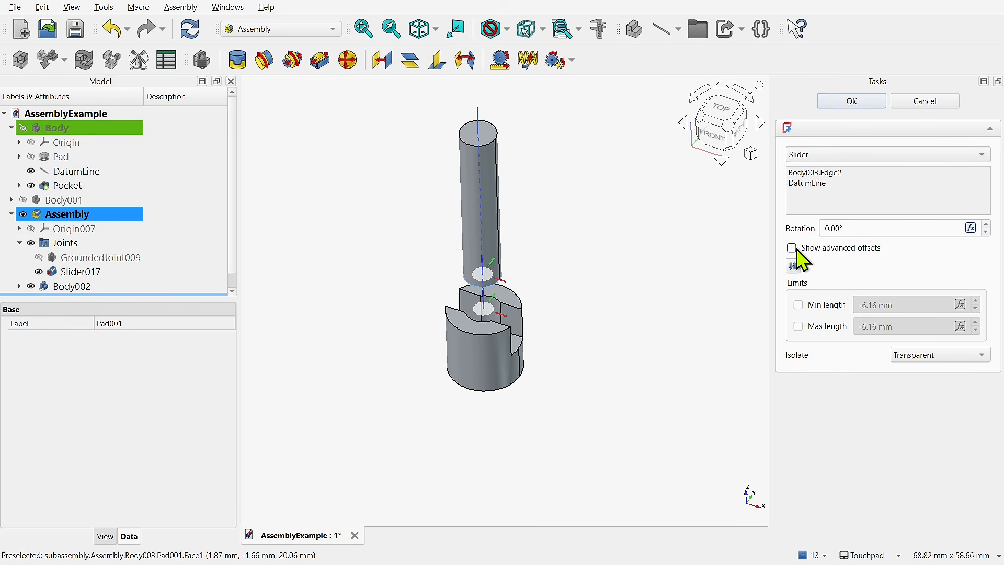
click(792, 249)
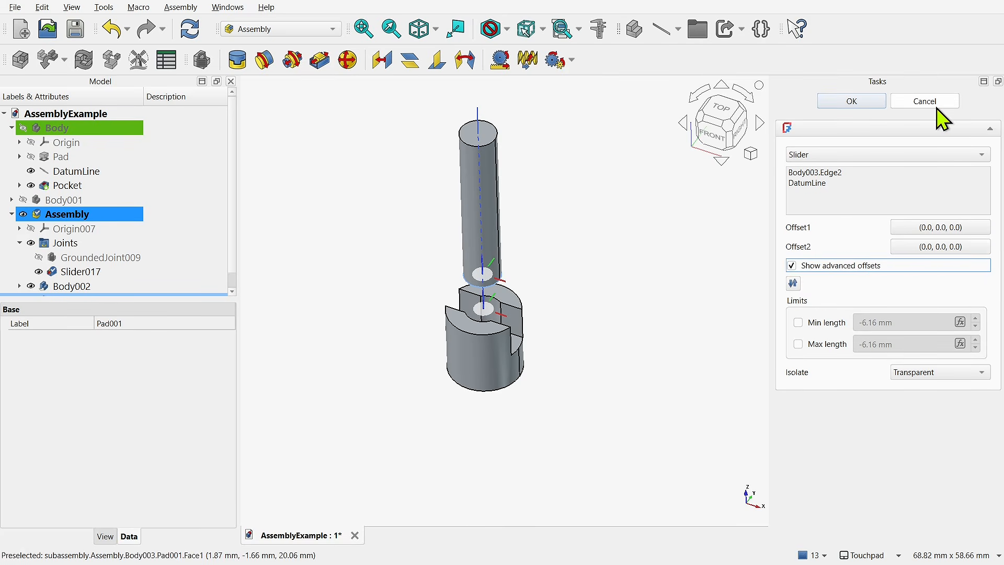
click(895, 104)
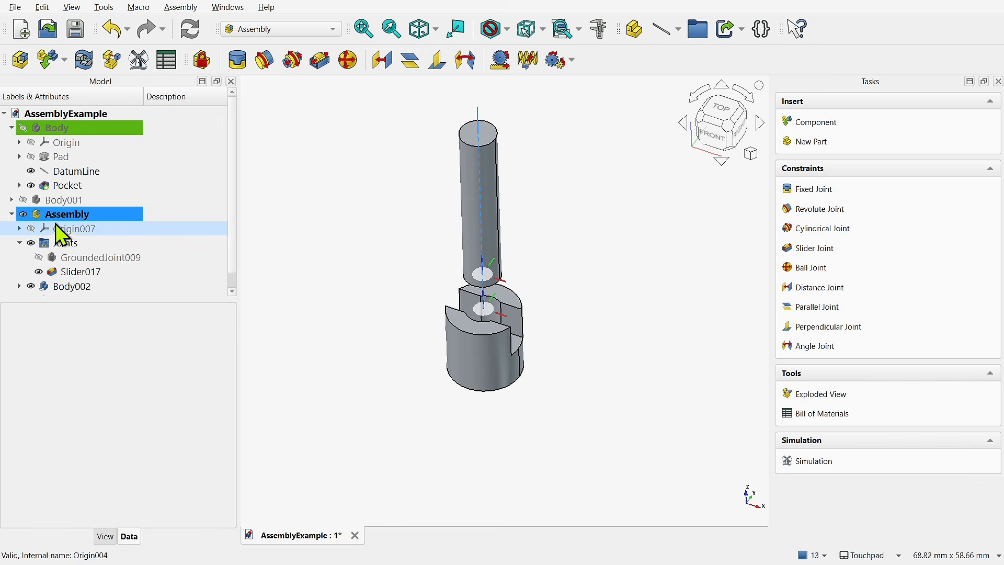
Step: Hide the Assembly and show the slotted Body with its datum line
click(23, 215)
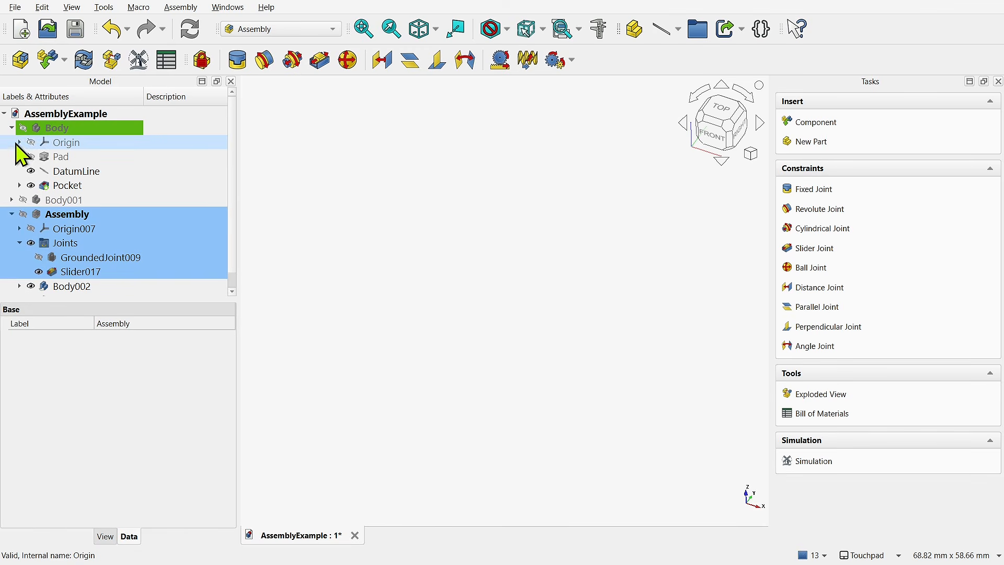
click(23, 128)
click(320, 204)
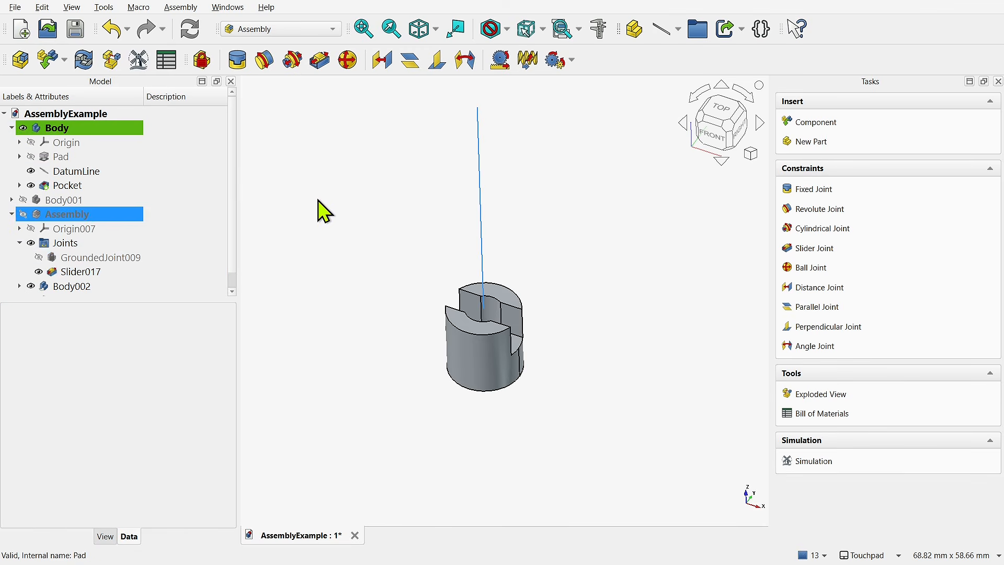
Step: Edit the datum line and clear its Pad:Edge6 attachment reference
click(84, 175)
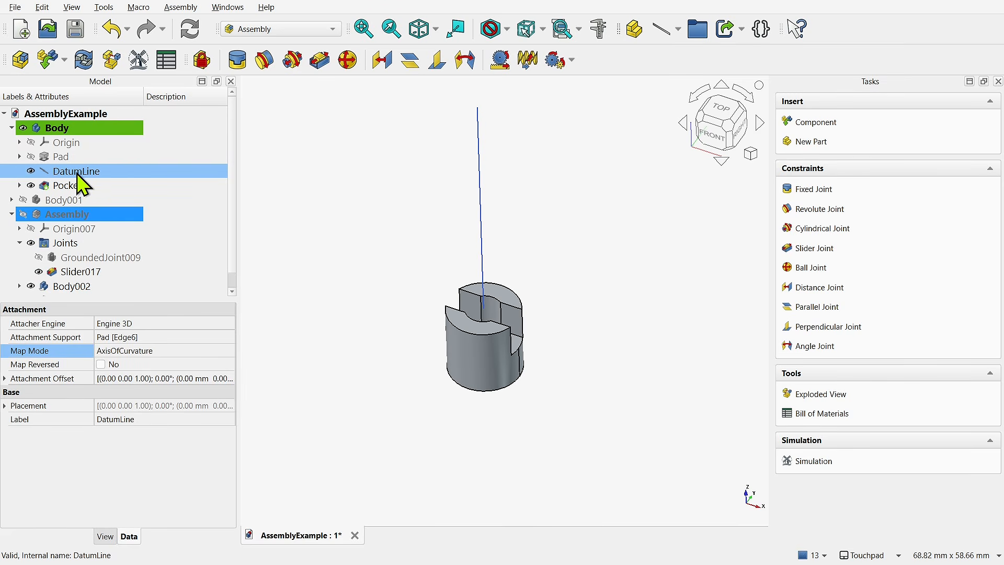
double_click(77, 176)
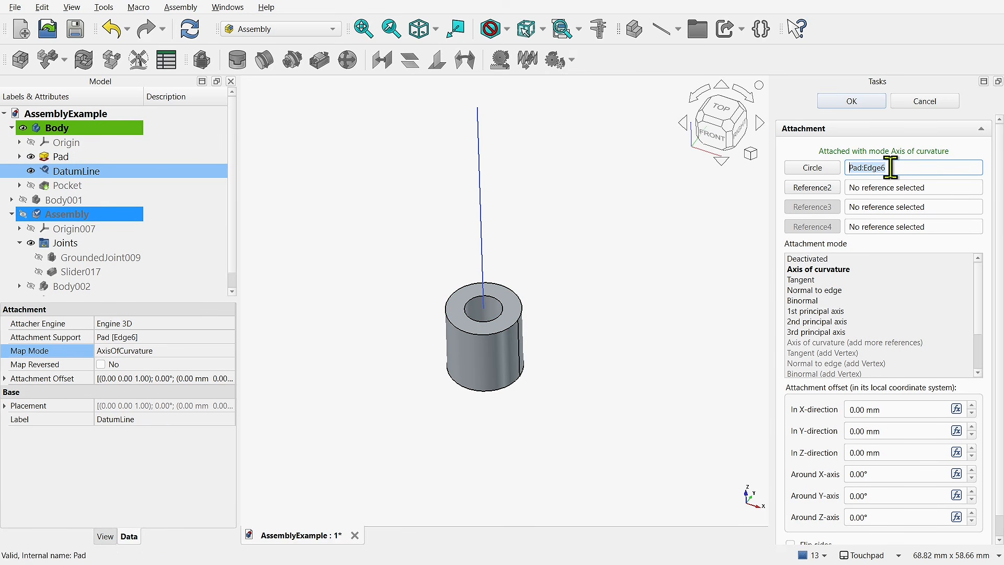
key(Delete)
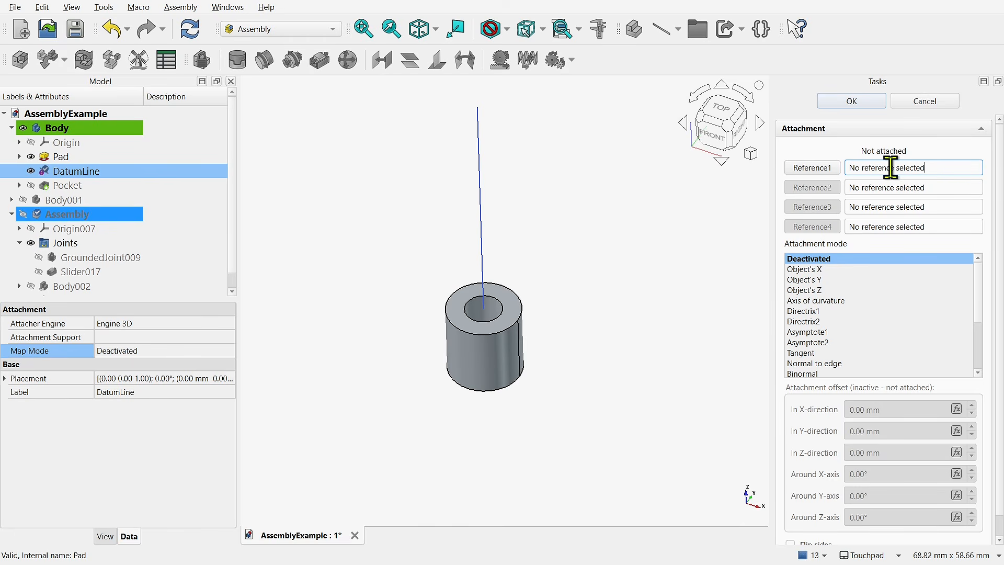
Step: Show the Pocket and attach the datum line to the slot floor's straight edge (Pocket:Edge23) with the Through two points mode
click(33, 187)
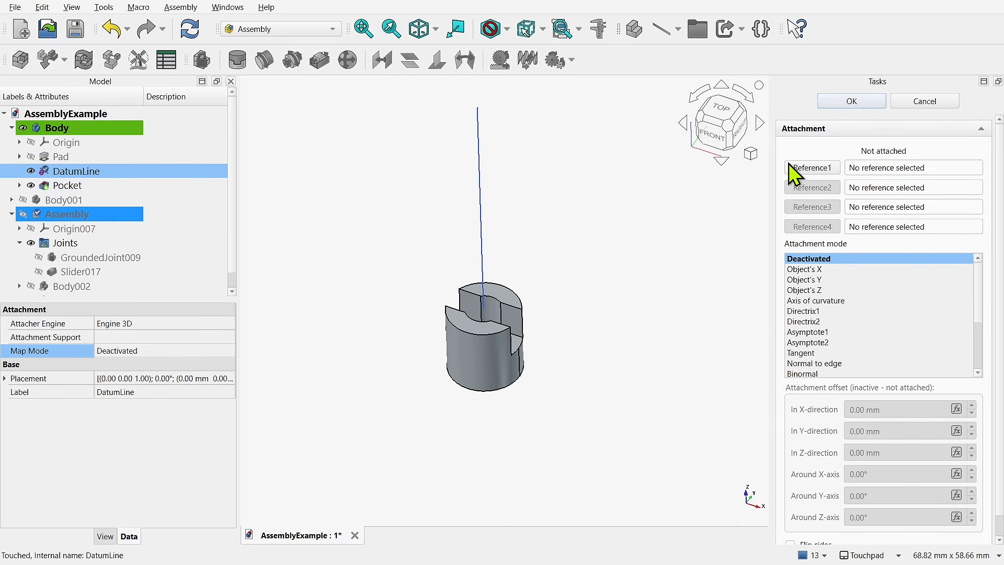
click(817, 168)
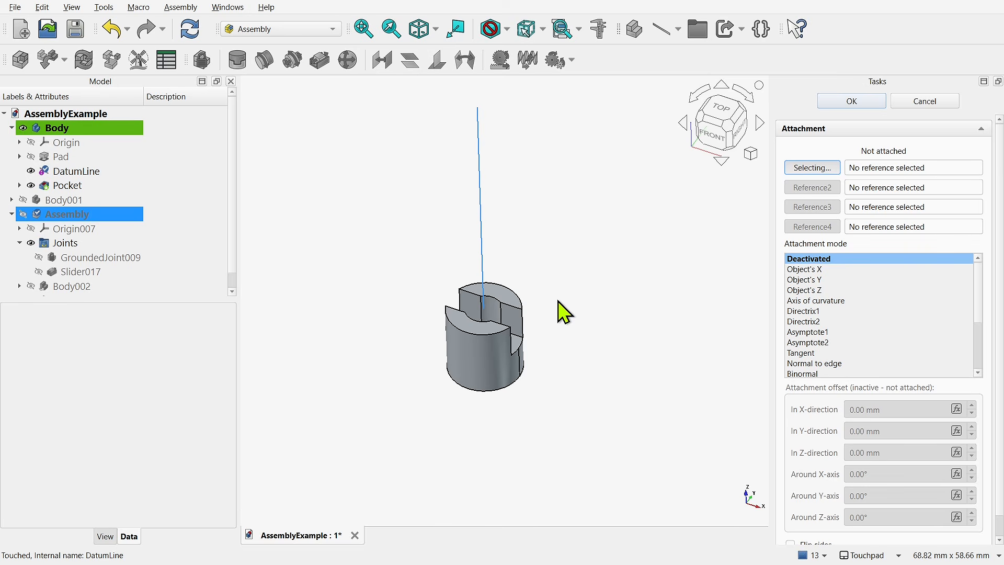
scroll(479, 314, up, 2)
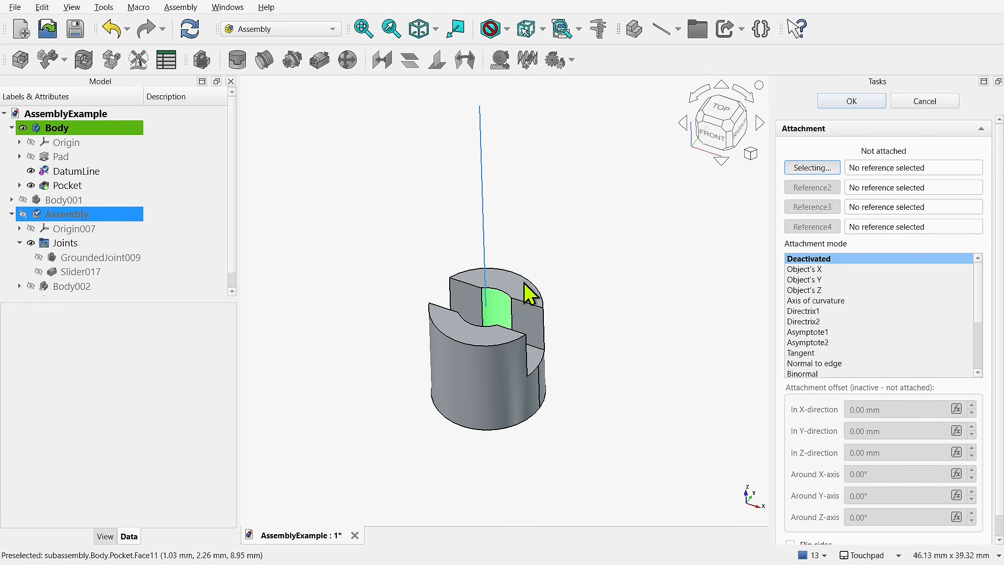
alt+drag(517, 272, 529, 322)
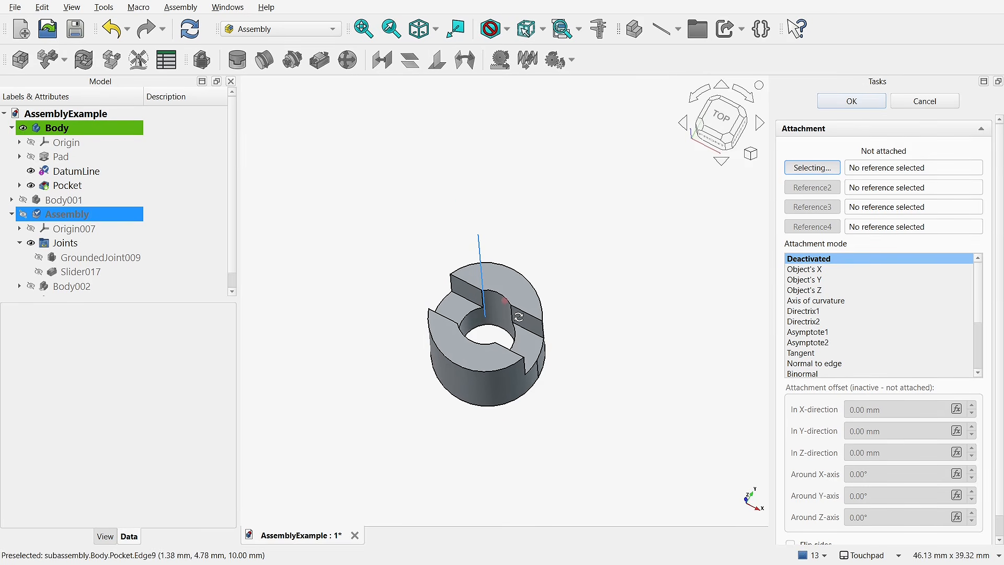
click(464, 300)
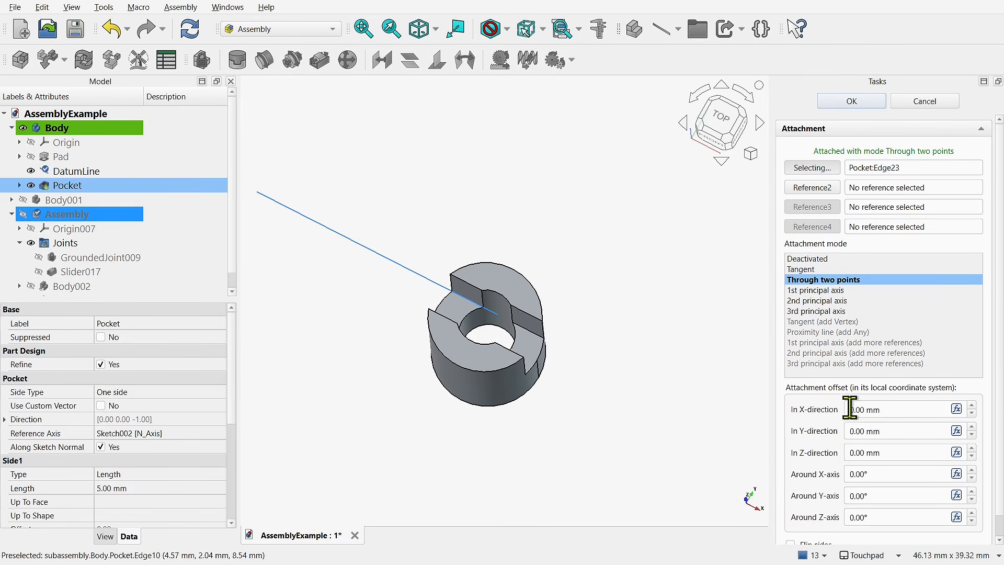
Step: Set the datum line's attachment offset in the Y-direction to -3 mm
click(972, 434)
click(972, 434)
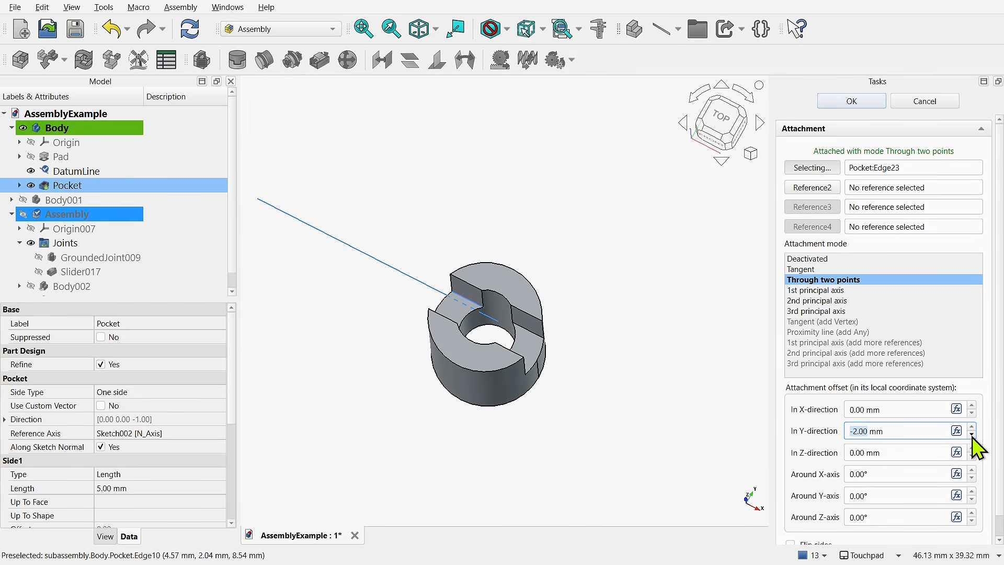
click(972, 435)
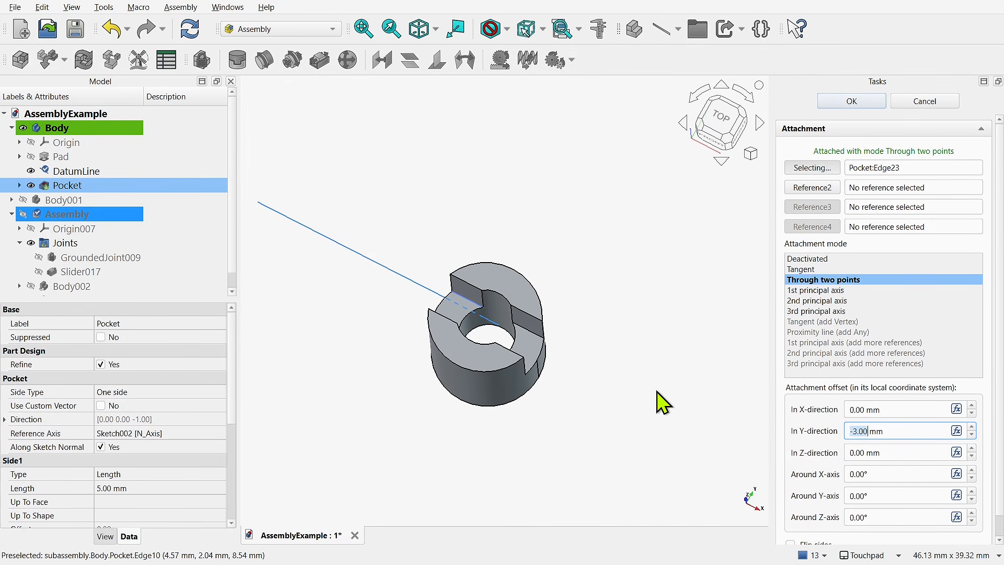
Step: Set the datum line's attachment offset to 1.50 mm in the X-direction and 4.00 mm in the Y-direction, and accept the attachment
middle_drag(513, 323, 642, 372)
click(972, 434)
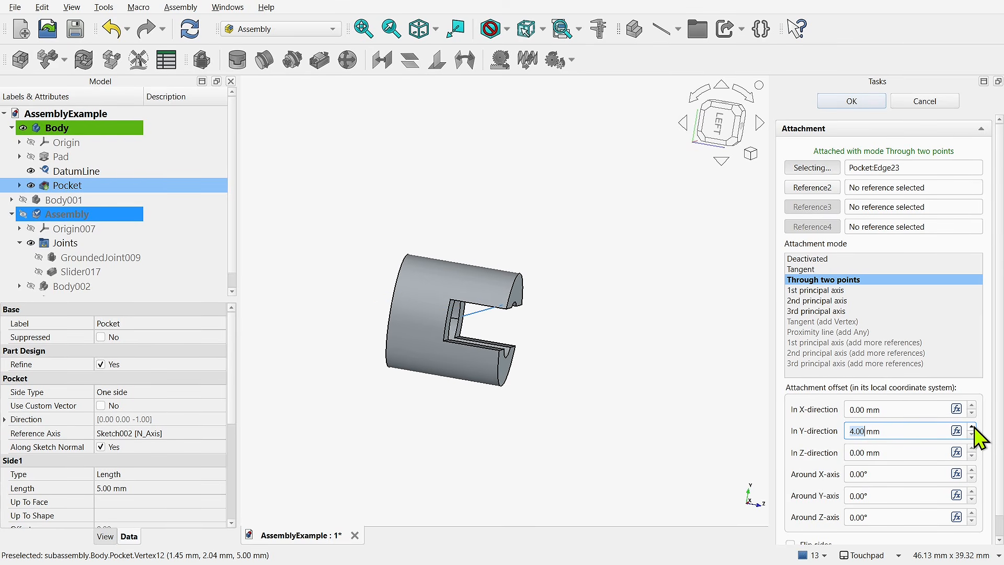
click(972, 406)
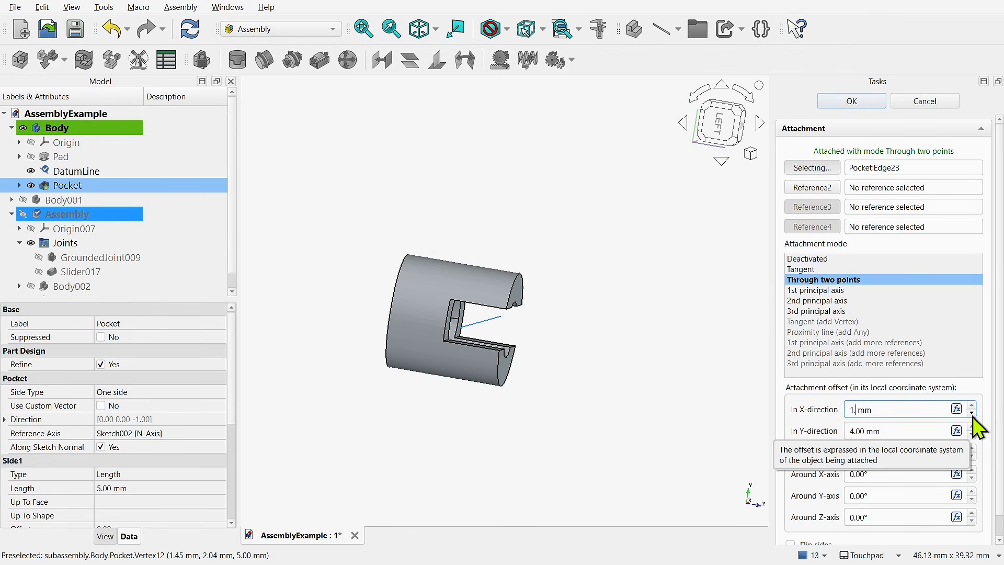
click(928, 434)
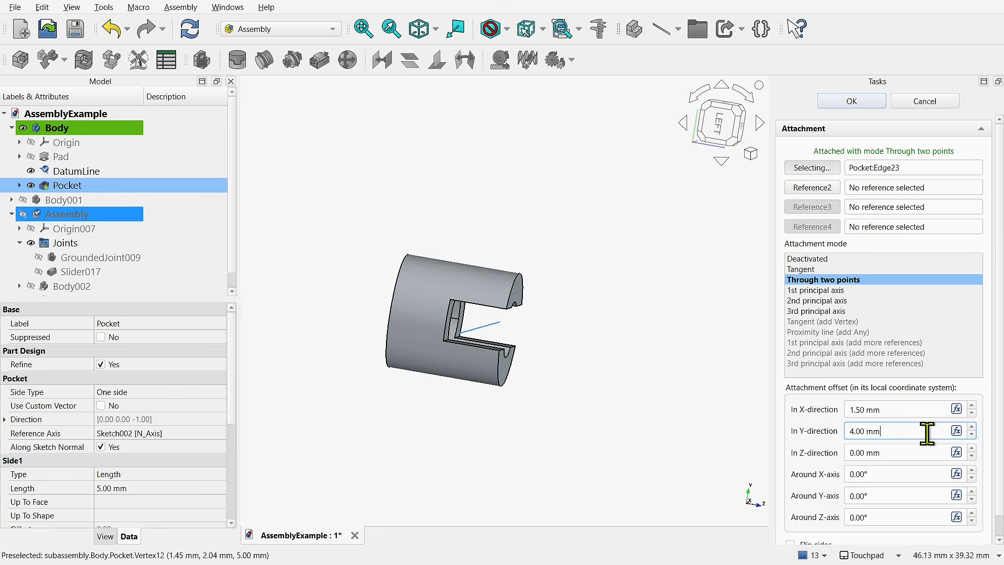
alt+drag(581, 380, 434, 257)
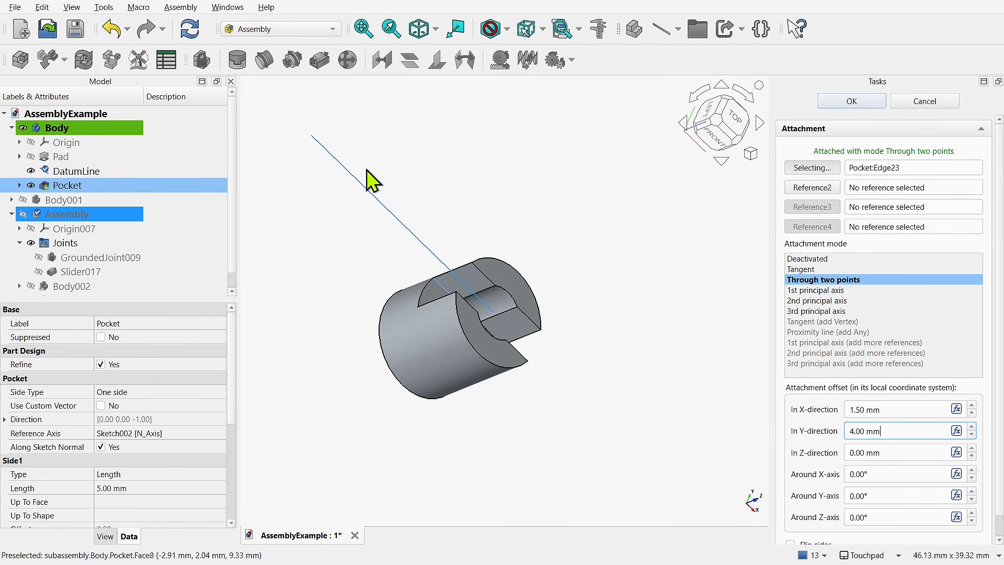
click(853, 102)
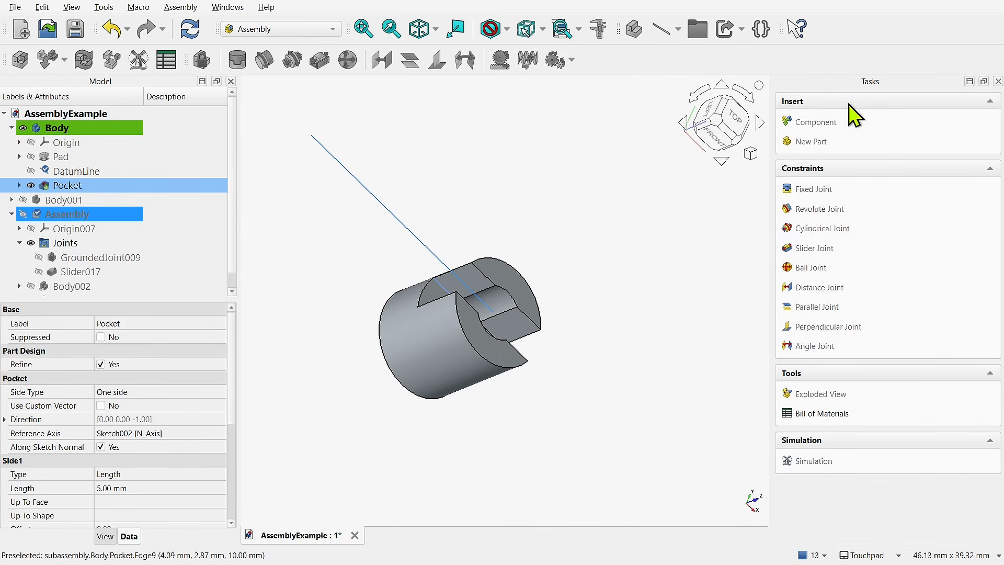
Step: Hide the slotted Body and show the Assembly
click(23, 128)
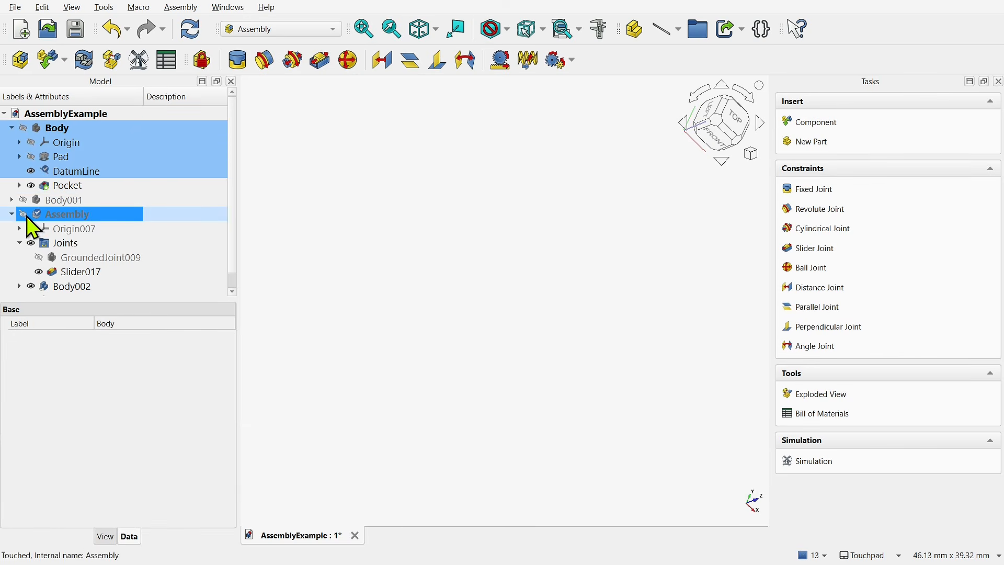
click(23, 214)
click(362, 398)
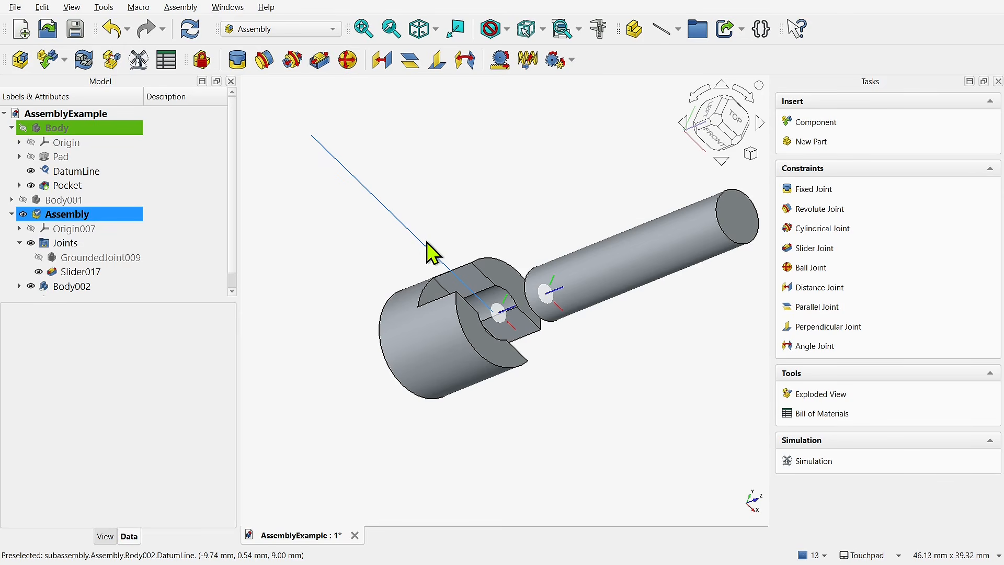
Step: Recompute the document and reapply the Slider017 joint with its existing references to realign the rod with the datum line
click(189, 30)
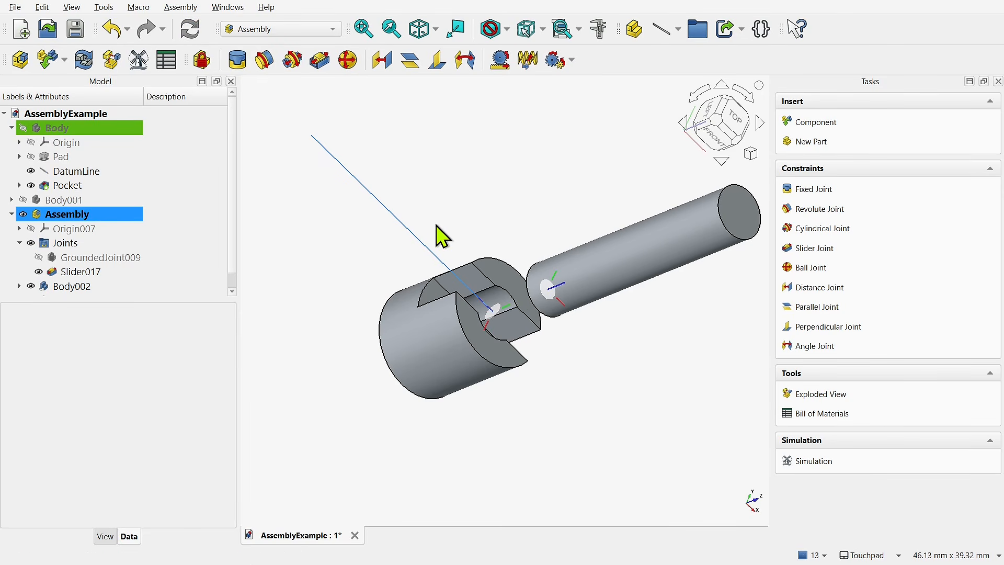
double_click(70, 274)
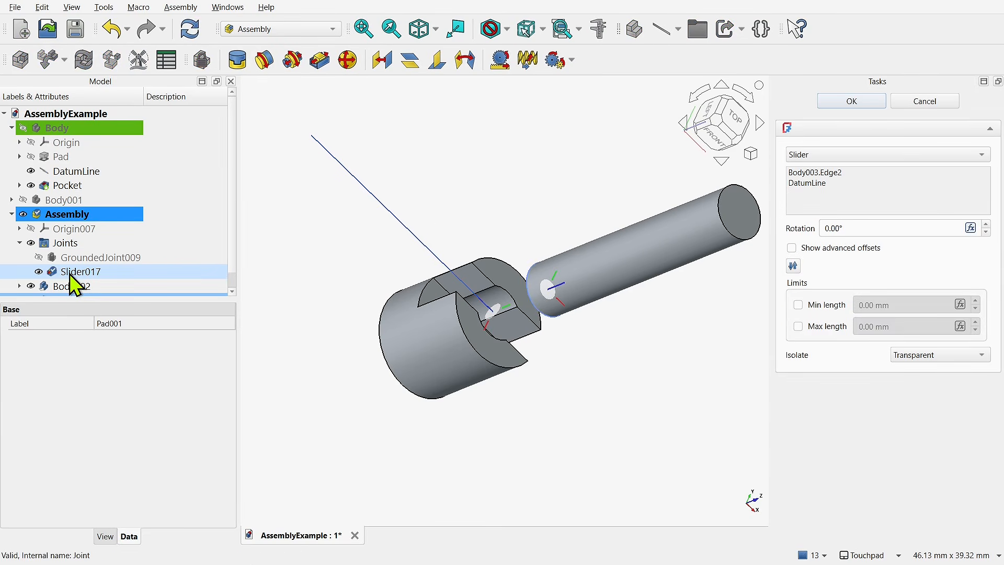
click(847, 103)
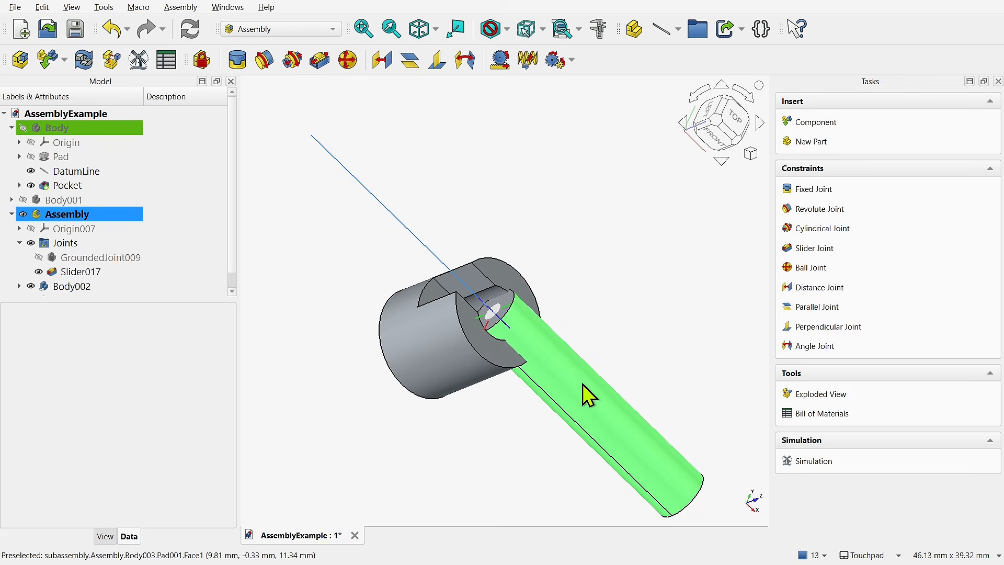
Step: Slide the rod back and forth along the datum line through the cylinder's slot to test the slider joint
drag(584, 402, 440, 265)
alt+drag(686, 312, 547, 176)
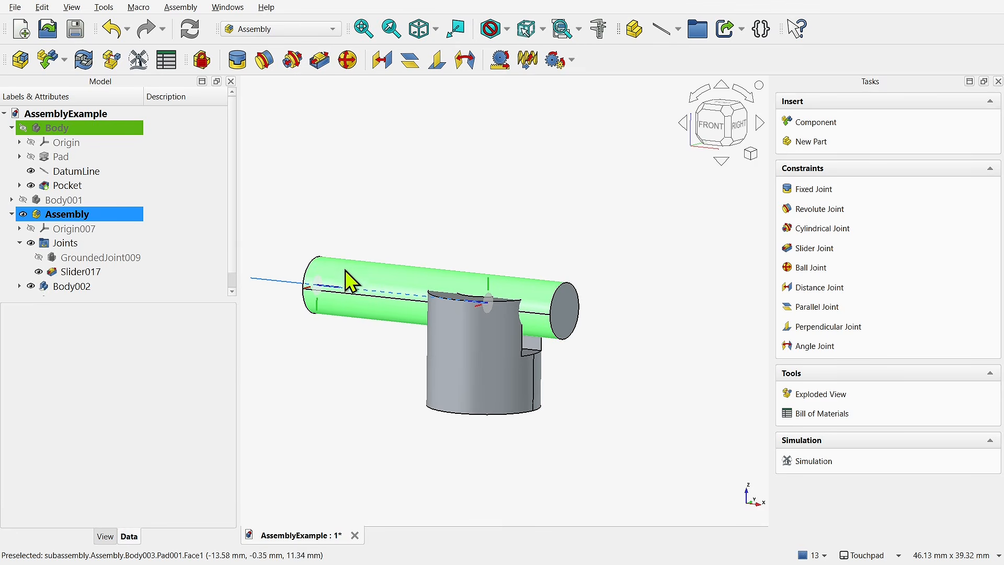
drag(361, 279, 394, 274)
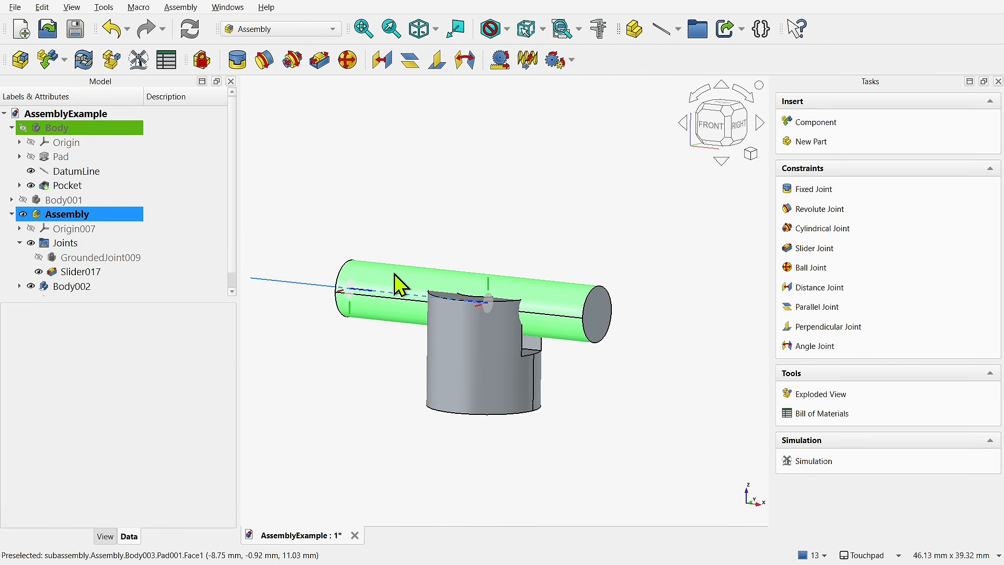
Step: Hide the Body's datum line and move the rod through the slot once more to check its sliding motion
click(31, 171)
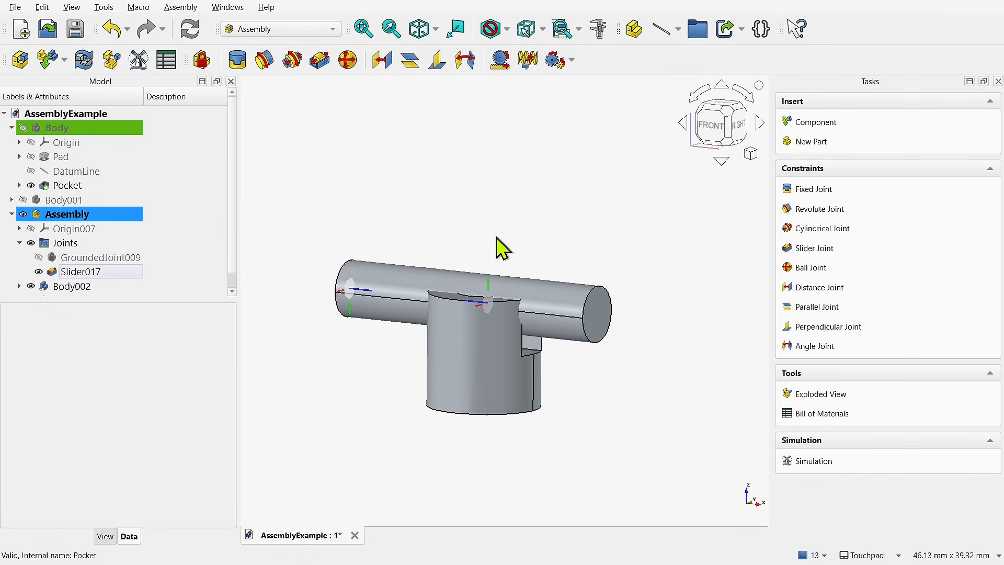
alt+drag(542, 262, 495, 334)
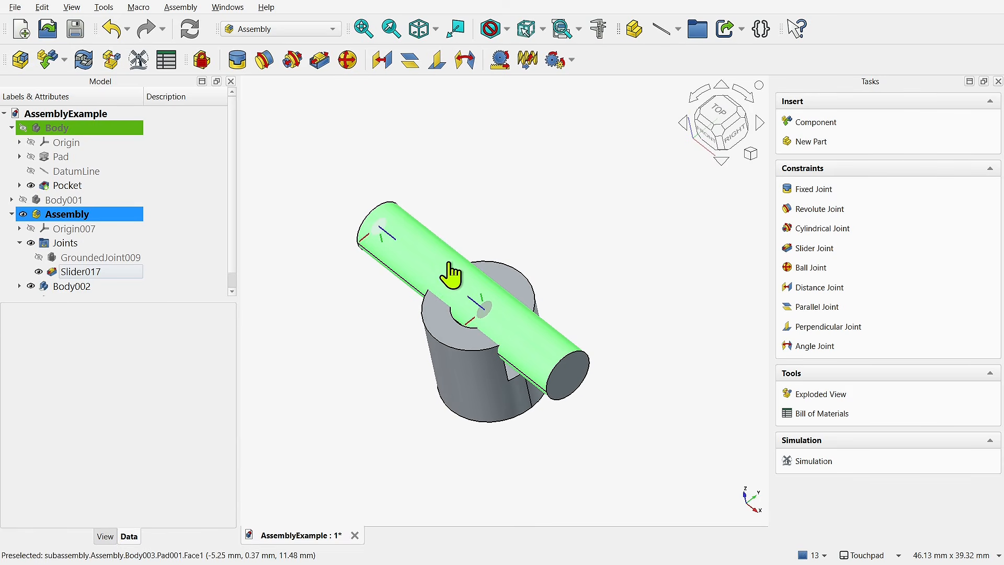
drag(448, 274, 454, 308)
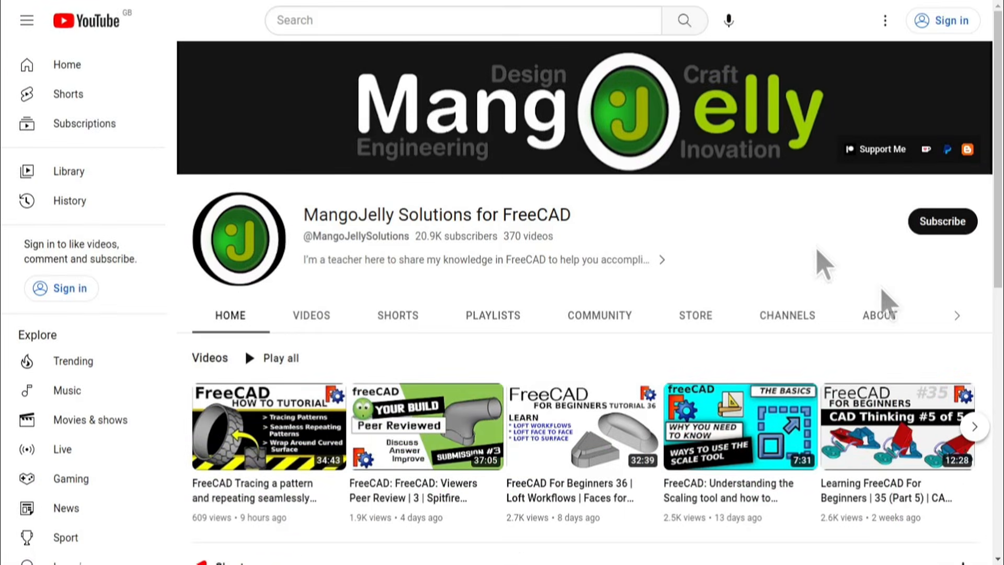
Step: Switch to the MangoJelly Solutions YouTube channel and view the support links in its About description
click(880, 315)
scroll(213, 423, down, 3)
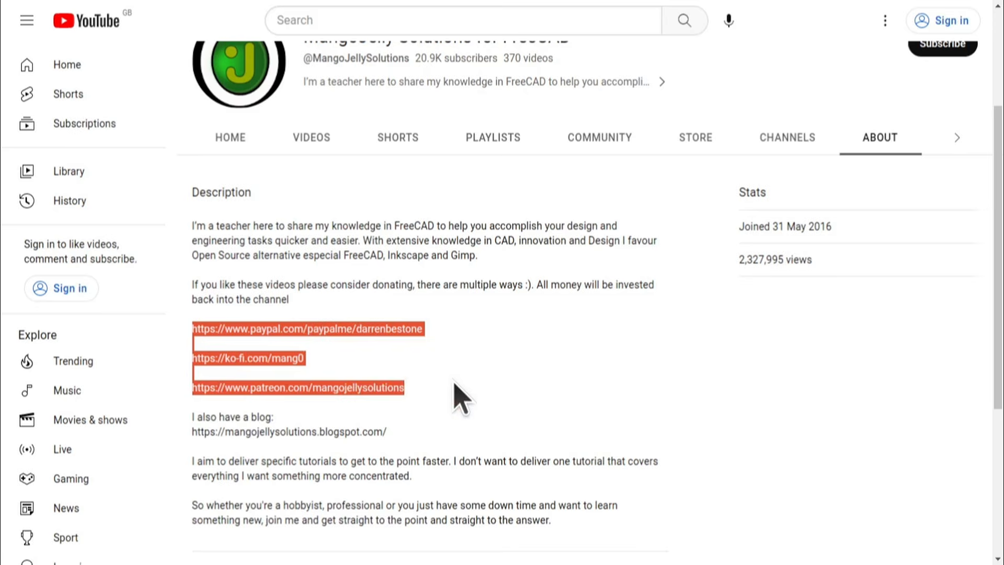
click(454, 384)
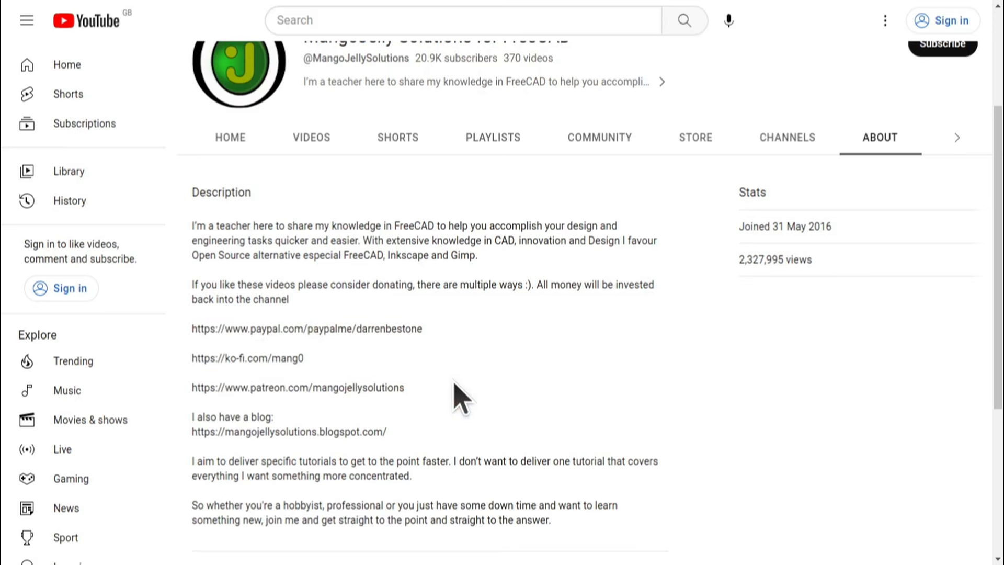